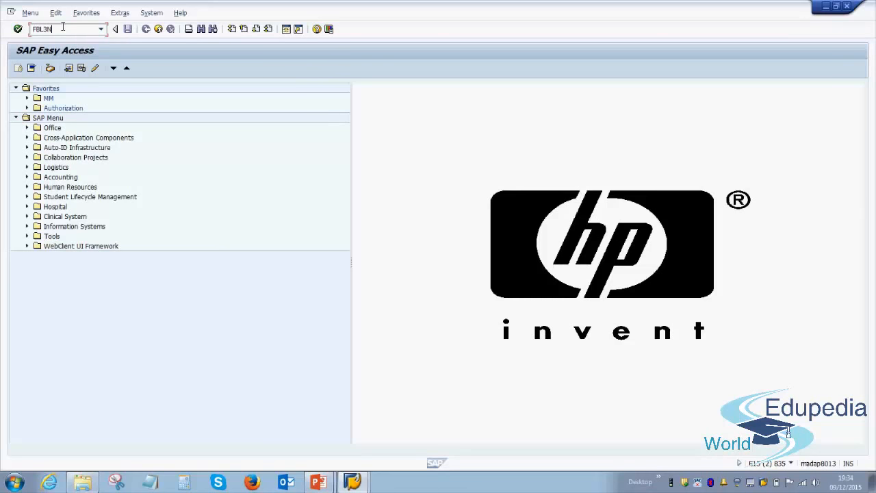
- Run transaction FBL3N to open the G/L account line item selection screen
key(alt+Tab)
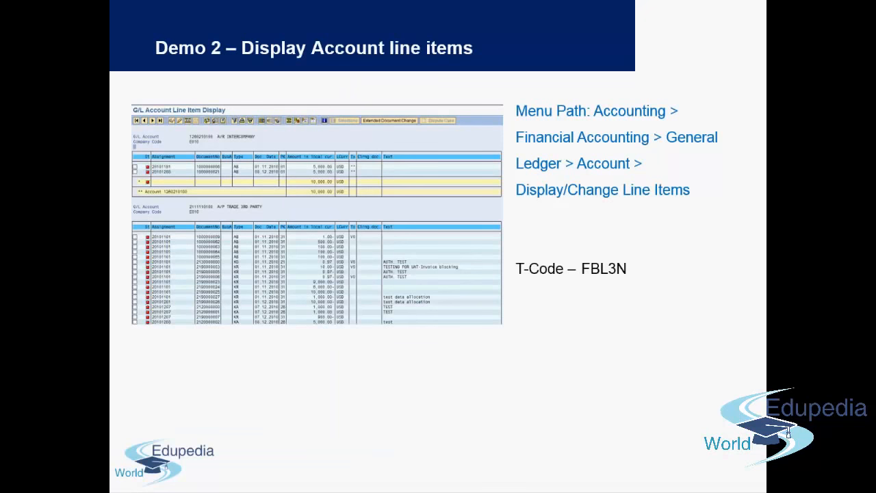
key(alt+Tab)
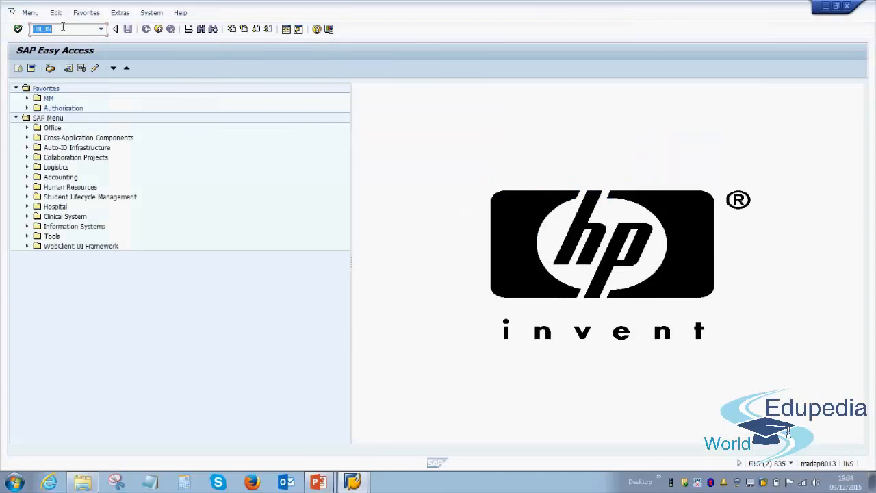
key(Return)
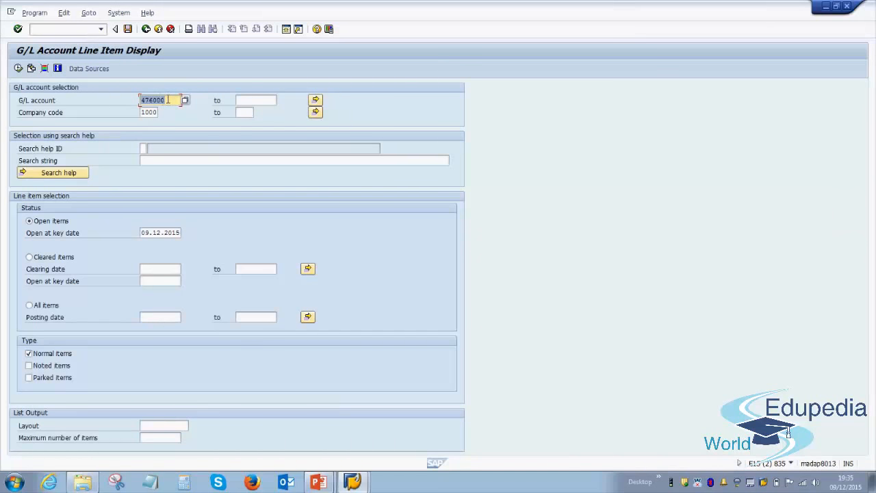
- Open the search help for the G/L account and choose the search by G/L account description in company code
click(153, 112)
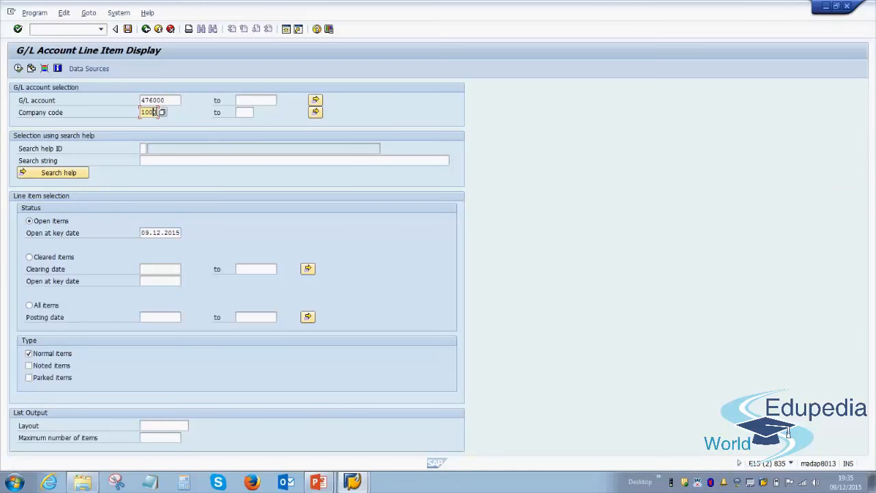
click(173, 100)
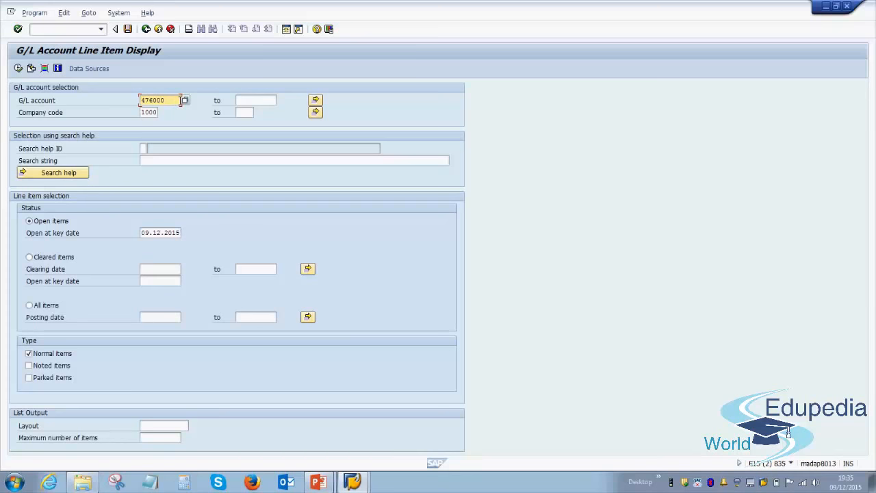
click(184, 100)
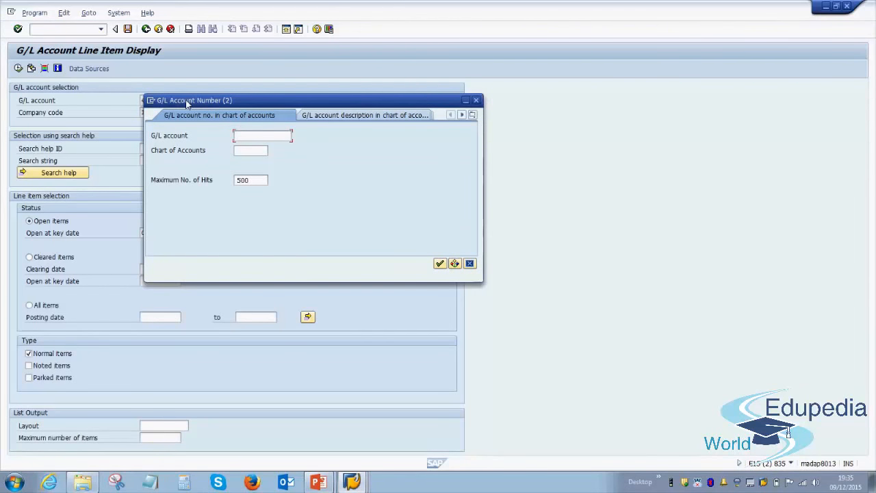
click(355, 118)
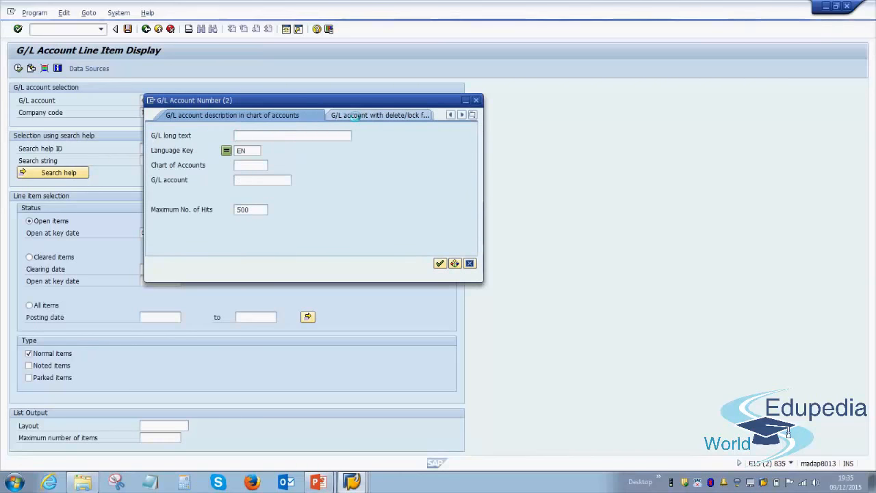
click(355, 117)
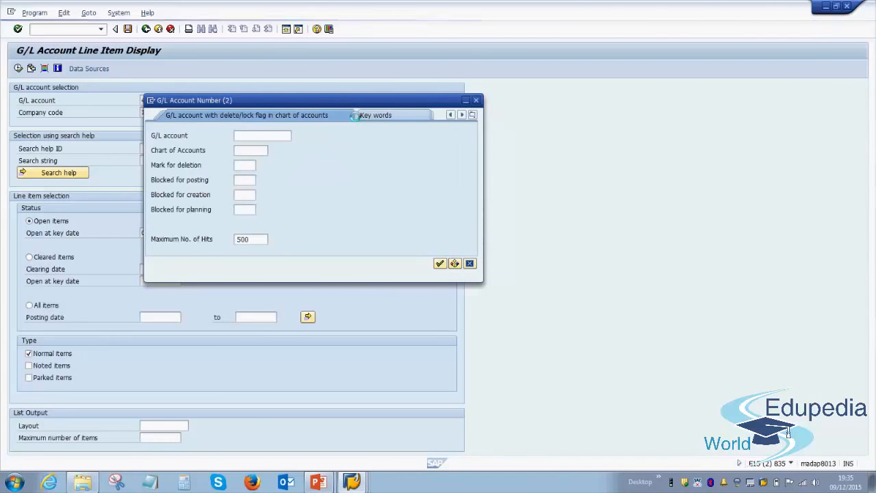
click(473, 116)
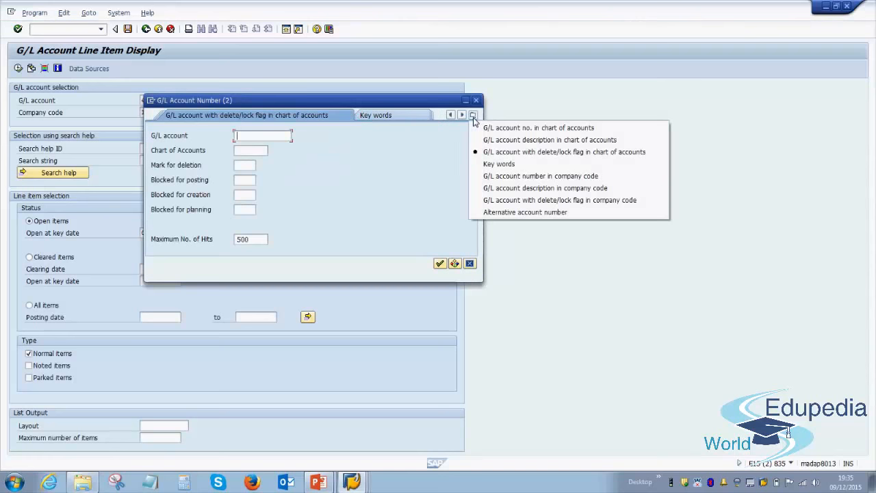
click(484, 175)
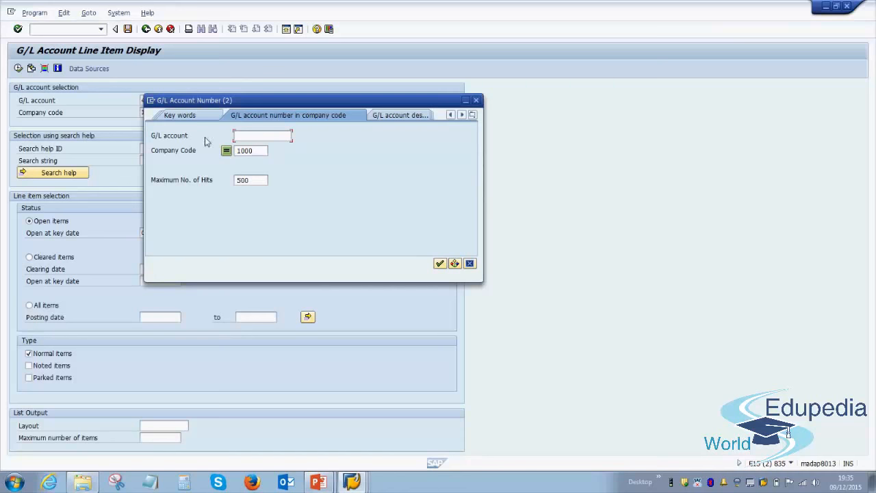
click(394, 117)
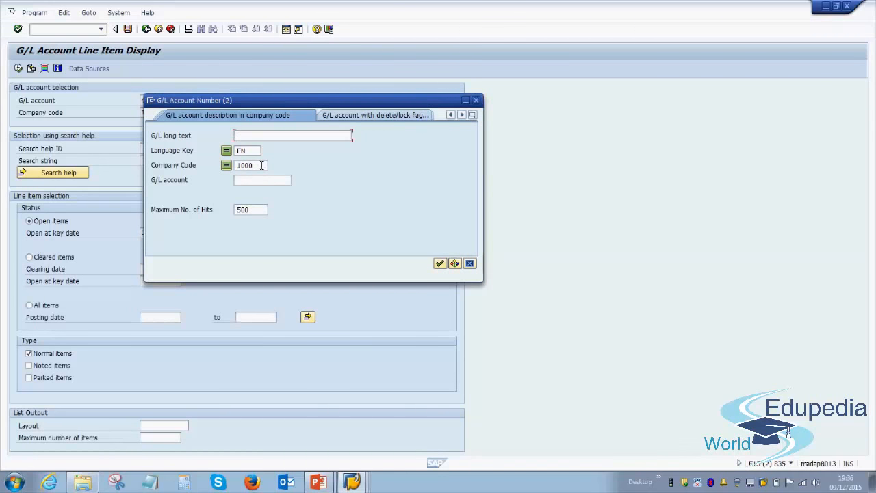
- Search for the G/L accounts of company code 1000 with English as the language
click(259, 165)
click(440, 265)
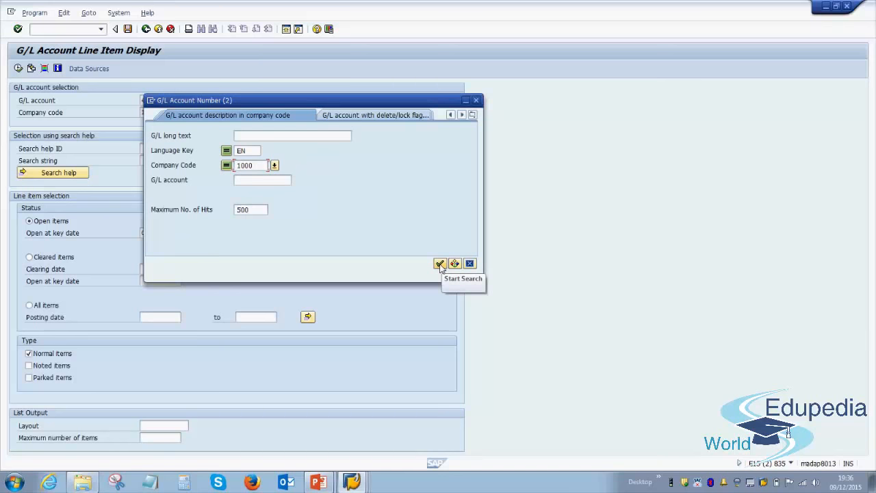
click(440, 264)
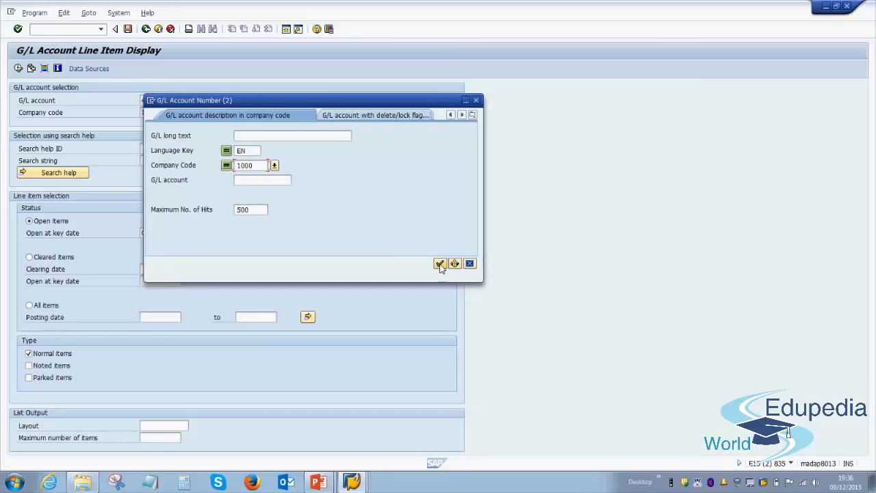
click(440, 264)
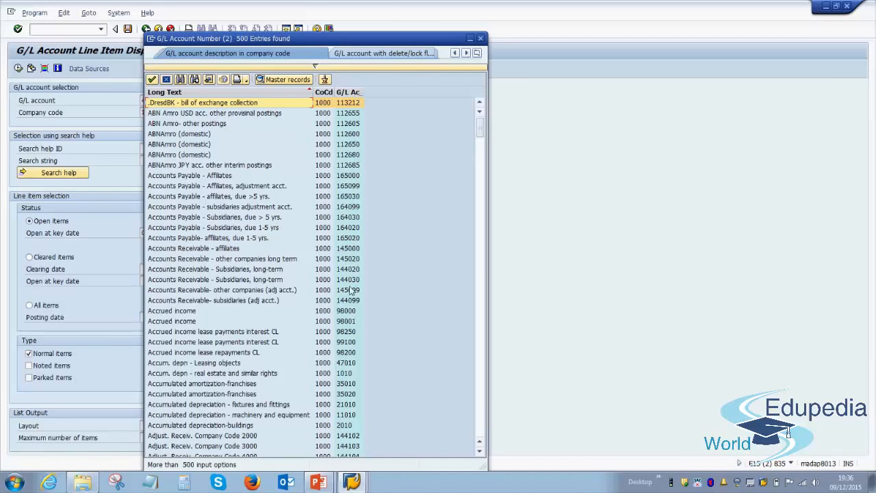
- Sort the found accounts by G/L account number in ascending and descending order and close the list without choosing one
click(350, 92)
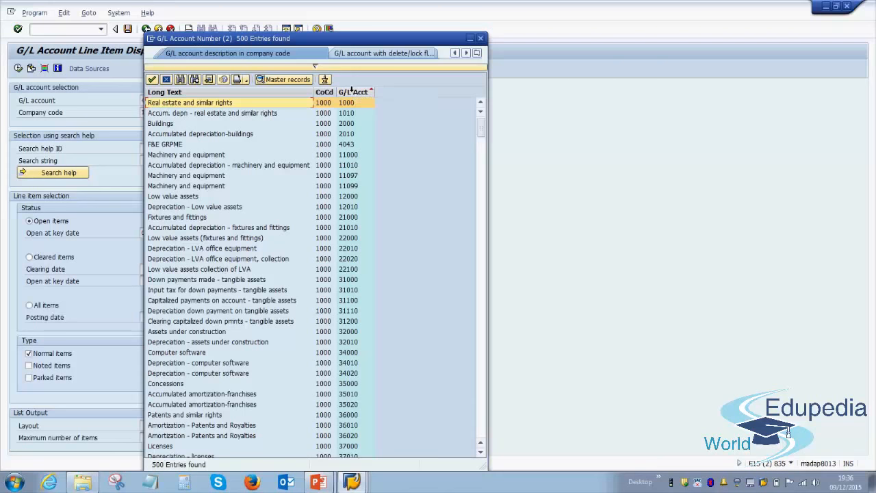
click(352, 89)
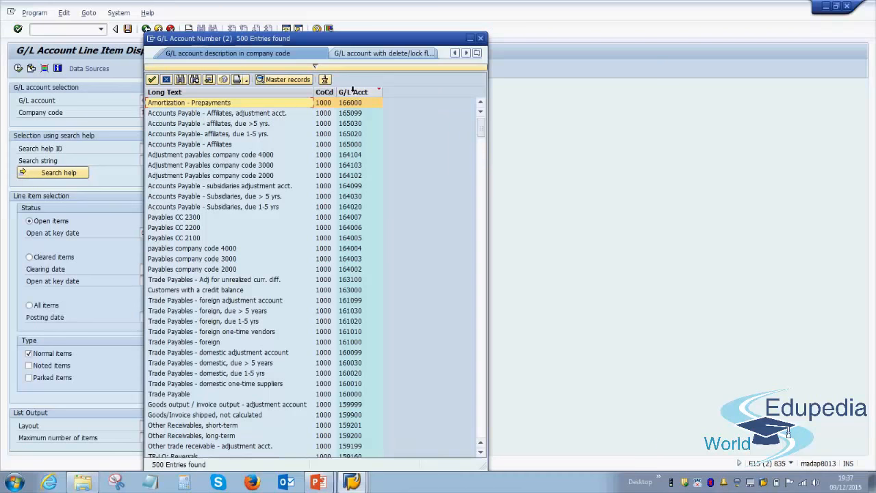
click(481, 42)
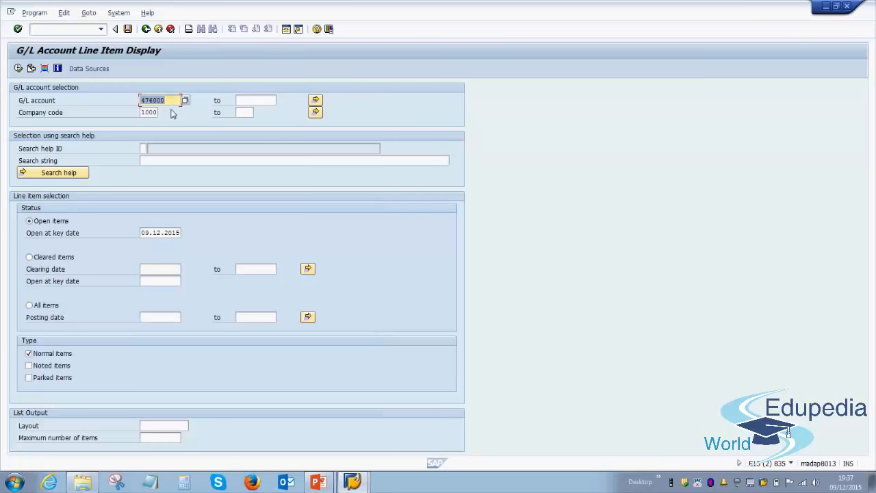
- Set the line item status to all items and display the line items for the preset G/L account in company code 1000
click(166, 100)
click(156, 112)
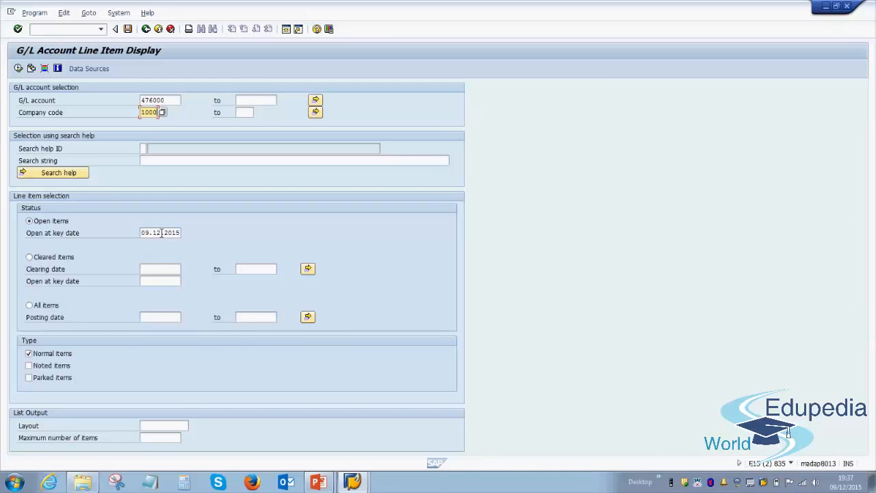
click(56, 258)
click(179, 424)
click(162, 437)
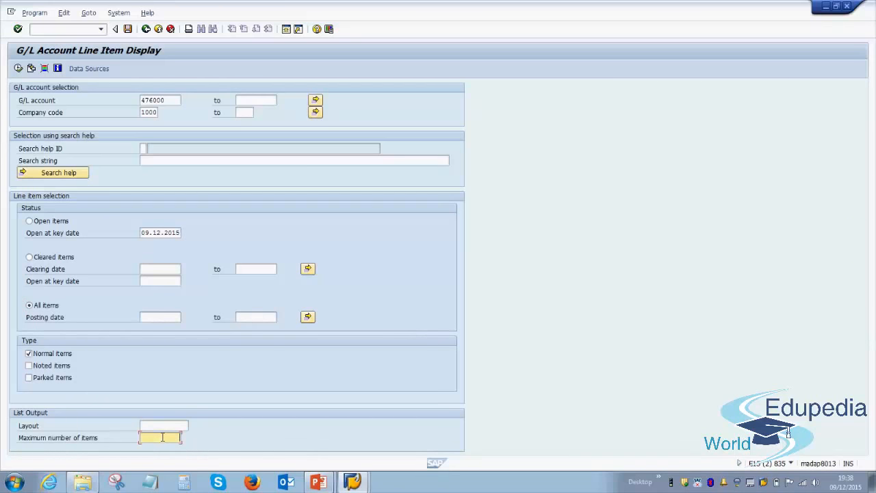
click(162, 426)
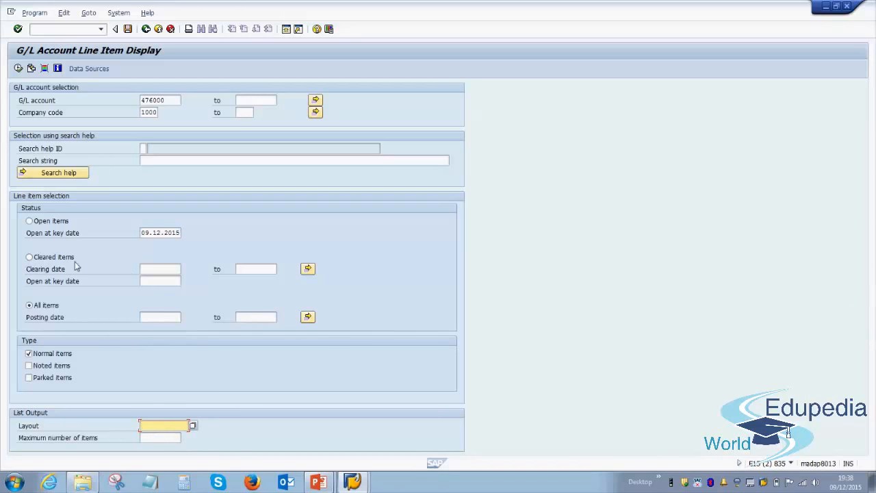
click(47, 308)
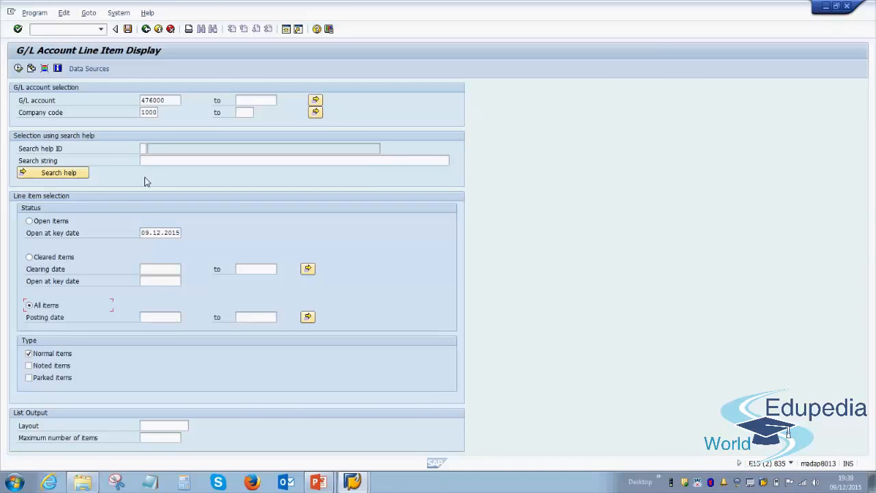
click(18, 68)
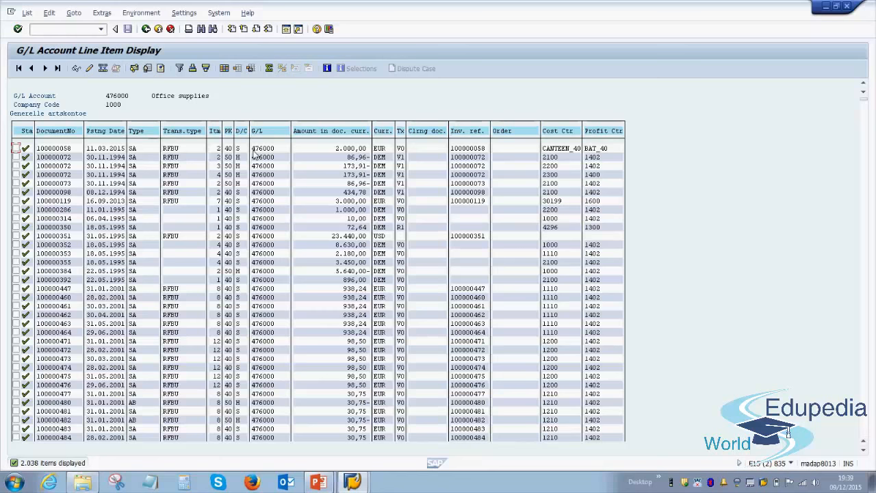
drag(253, 152, 277, 153)
key(ctrl+c)
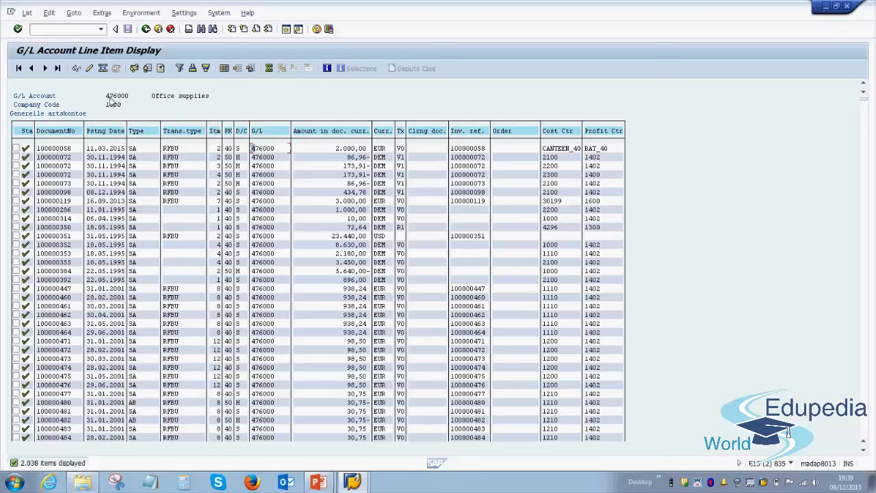
drag(108, 97, 219, 102)
key(ctrl+c)
key(ctrl+c)
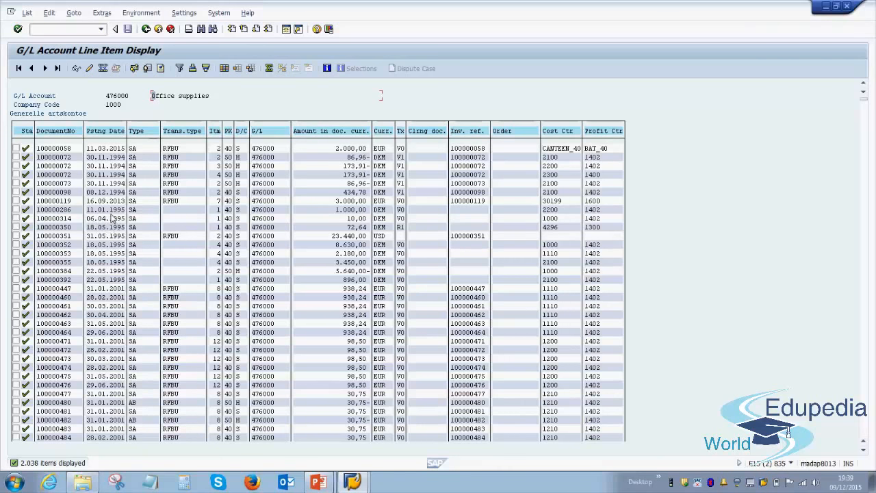
- Sort the line items by posting date in ascending order and look through the earliest postings
click(109, 133)
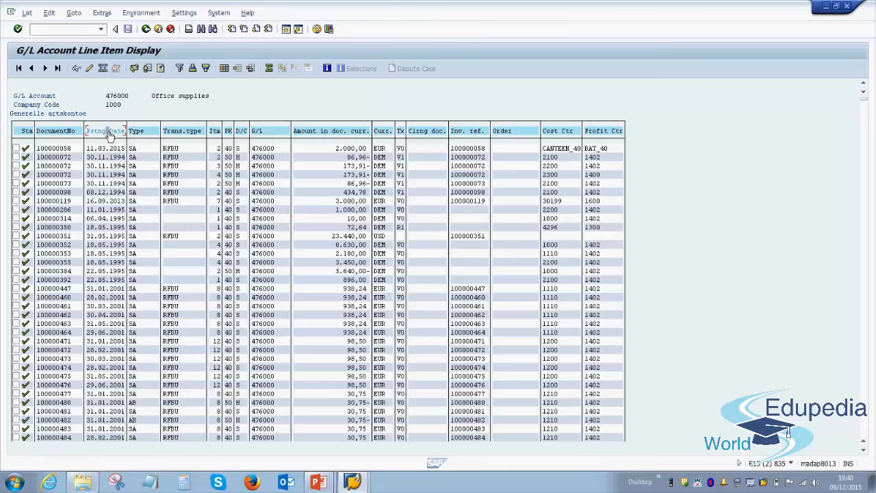
click(194, 73)
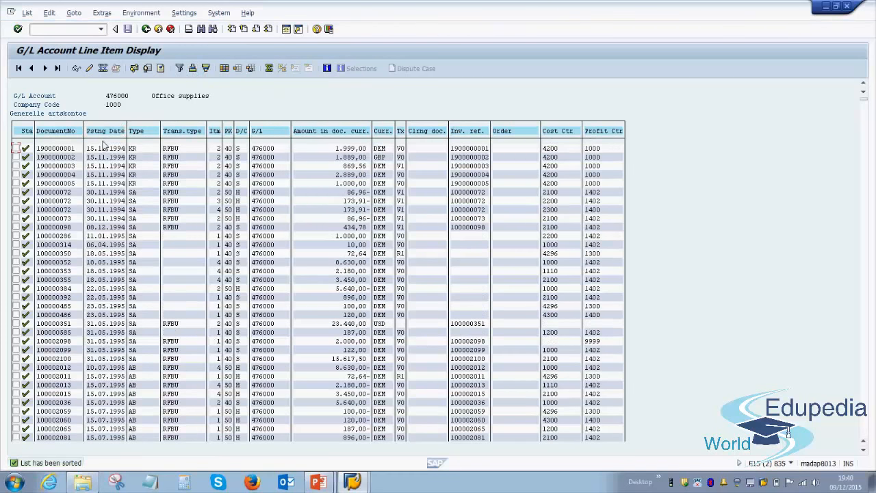
click(104, 148)
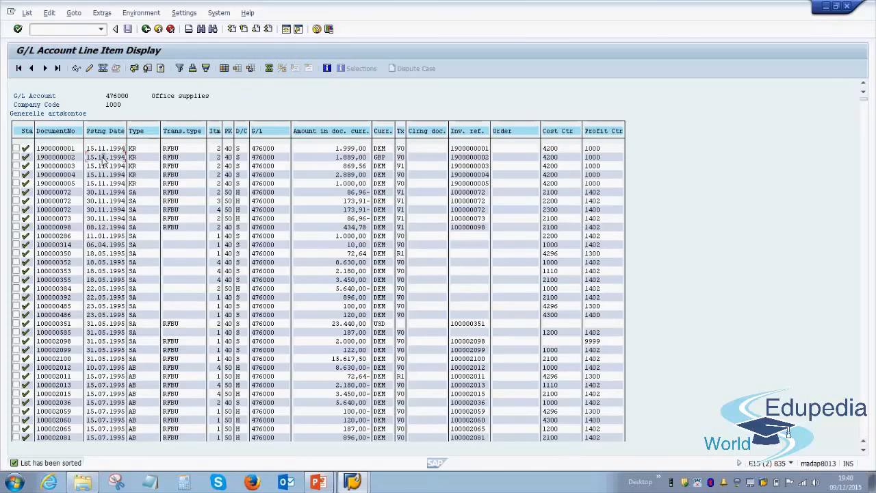
click(104, 166)
scroll(100, 250, down, 2)
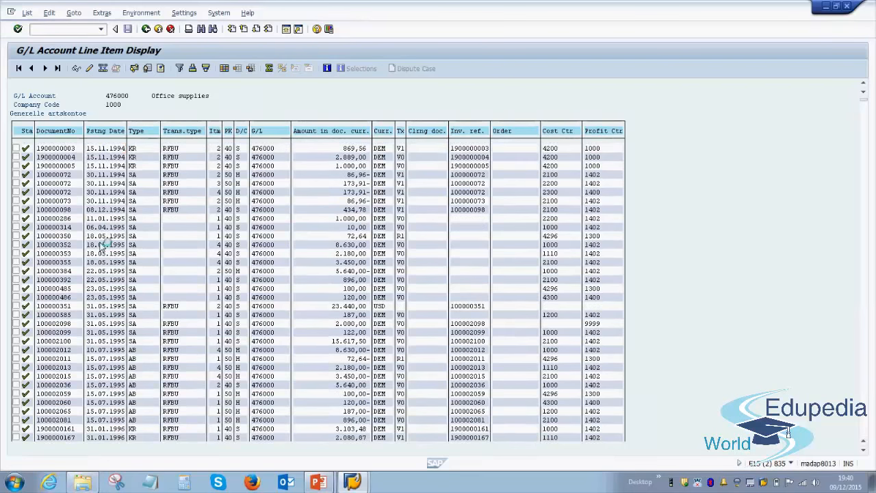
scroll(101, 248, up, 2)
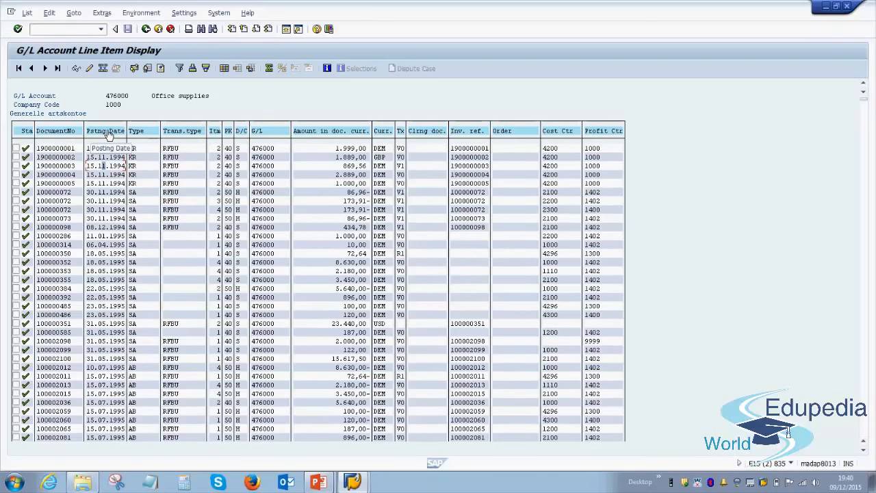
- Sort the line items by posting date in descending order and check the newest item's date and amount
click(115, 97)
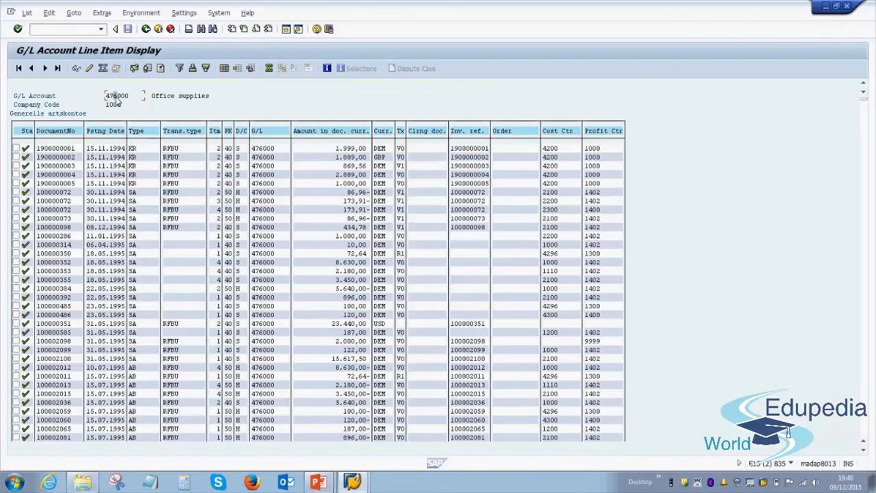
click(108, 132)
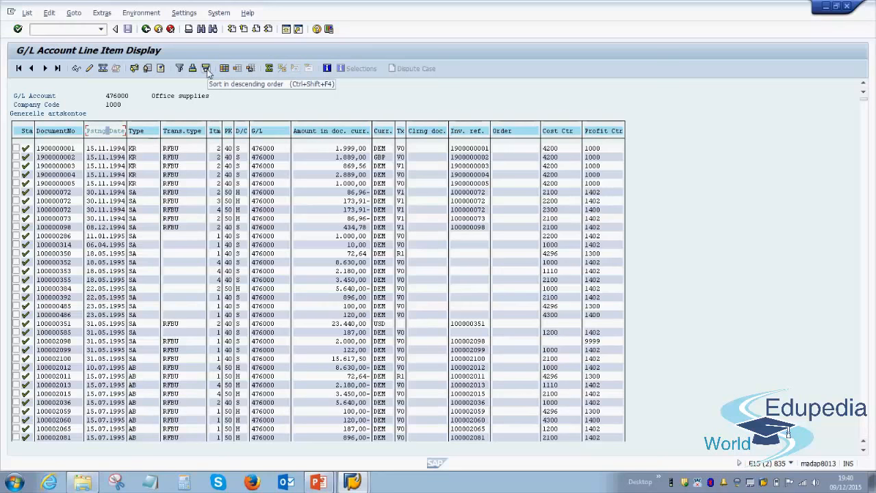
click(206, 70)
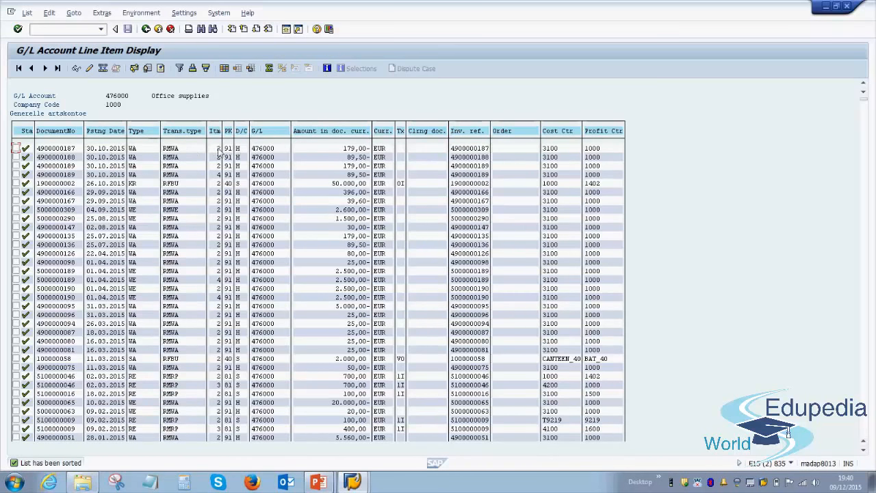
drag(86, 148, 128, 154)
click(342, 150)
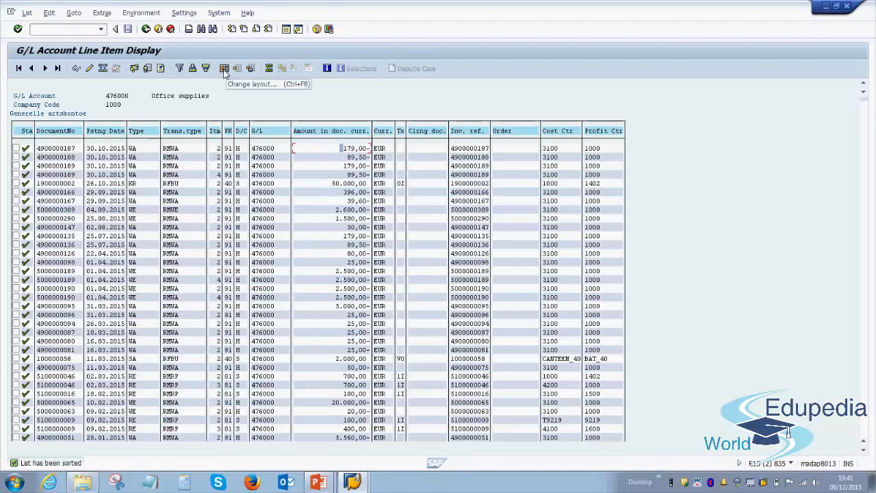
- Open the line item layout settings, look through the hidden fields and mark Amt in loc.curr. 3
click(223, 71)
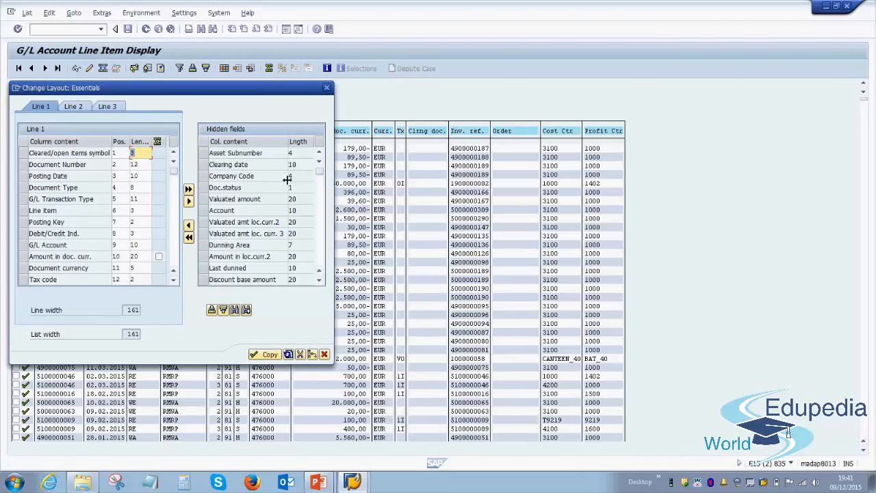
click(318, 206)
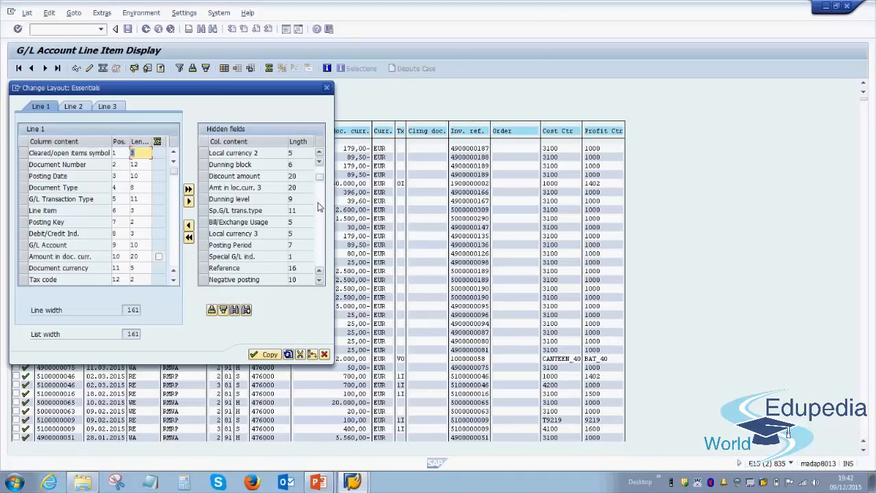
click(319, 154)
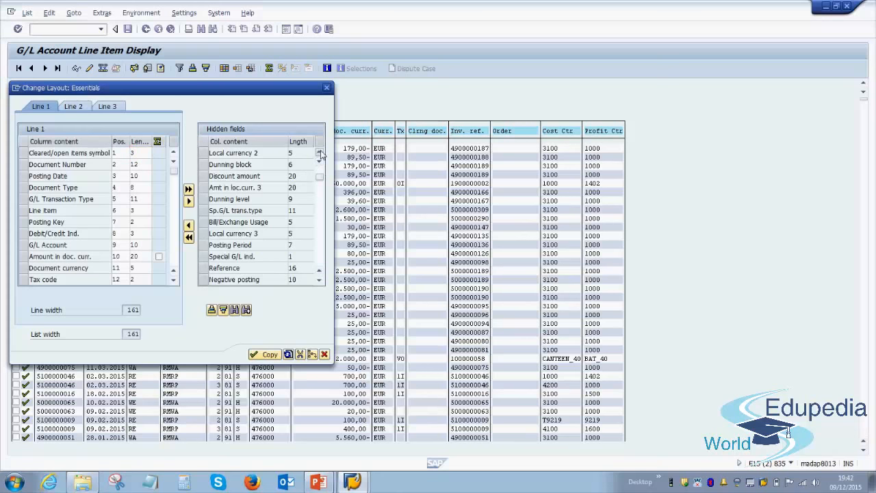
click(320, 153)
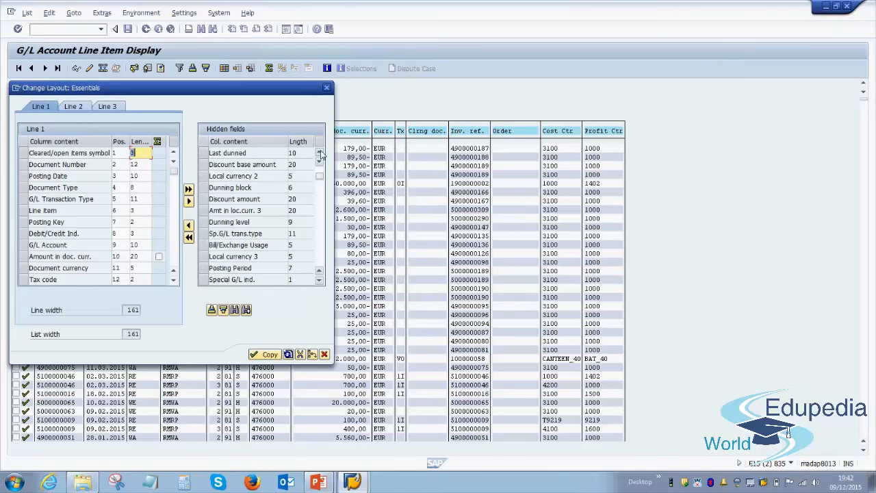
click(204, 212)
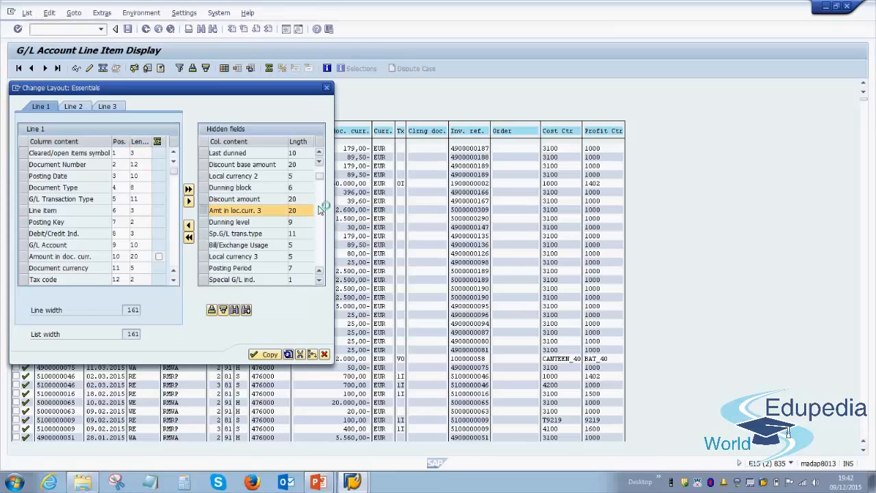
click(321, 209)
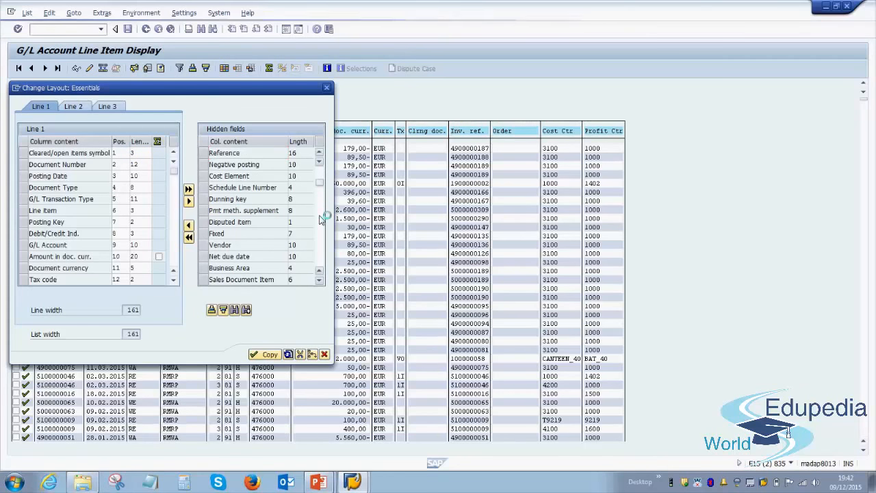
click(321, 218)
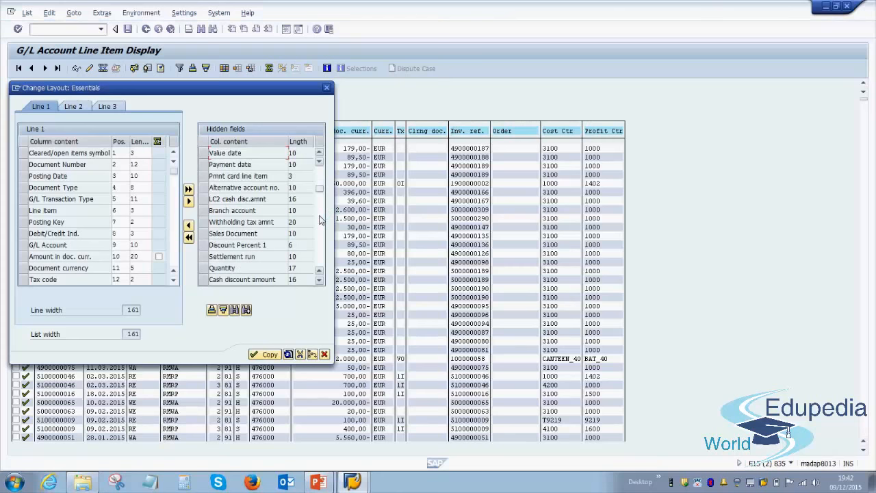
click(319, 233)
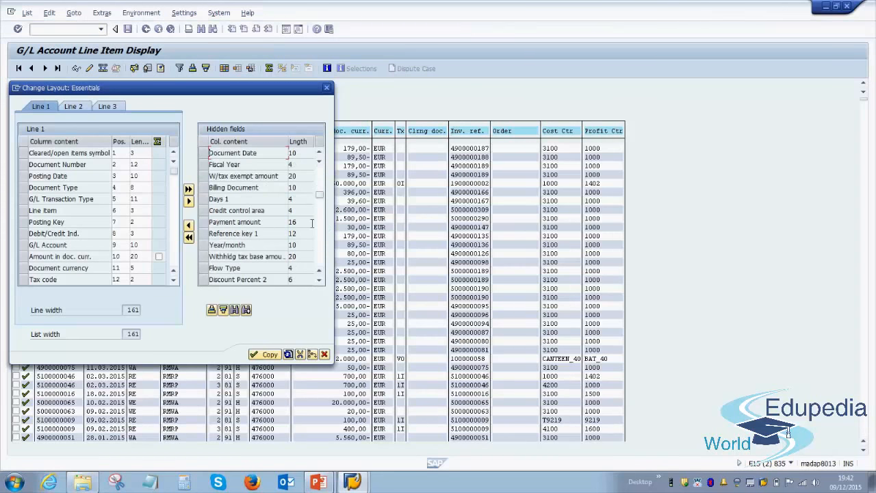
- Sort the hidden fields in ascending order and add Amount in loc.curr.2 and Amt in loc.curr. 3 to the displayed columns
click(257, 176)
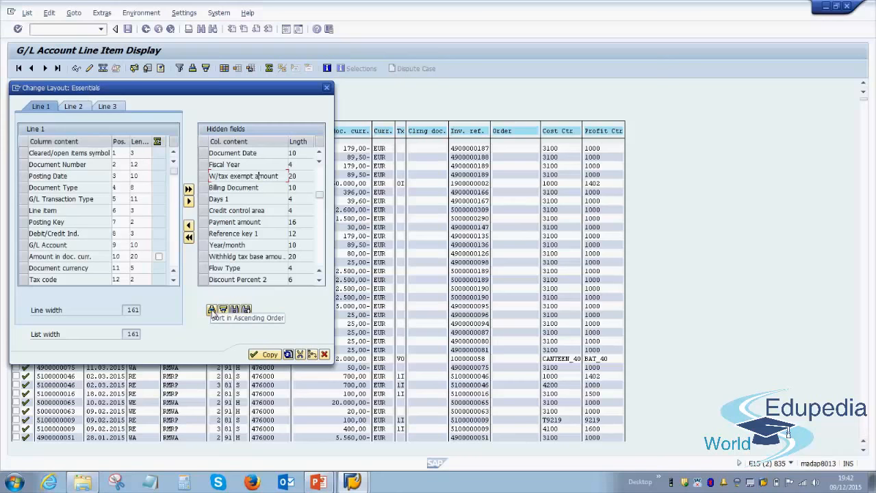
click(212, 310)
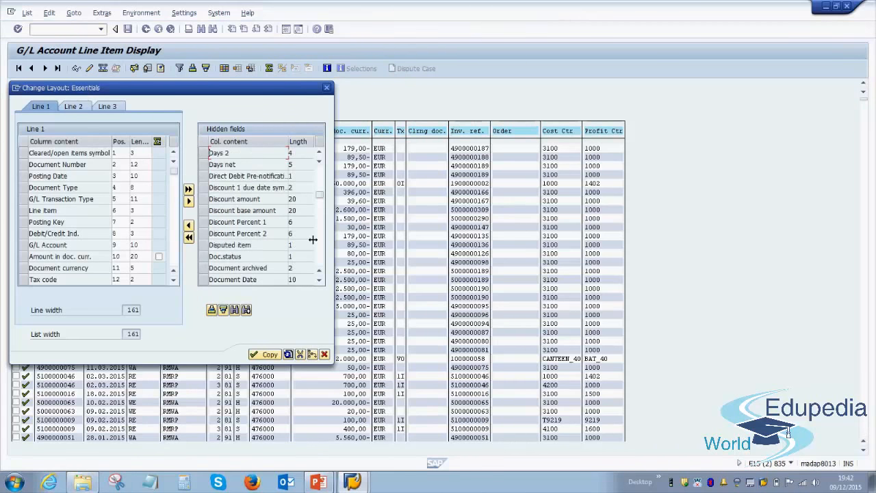
drag(320, 195, 323, 169)
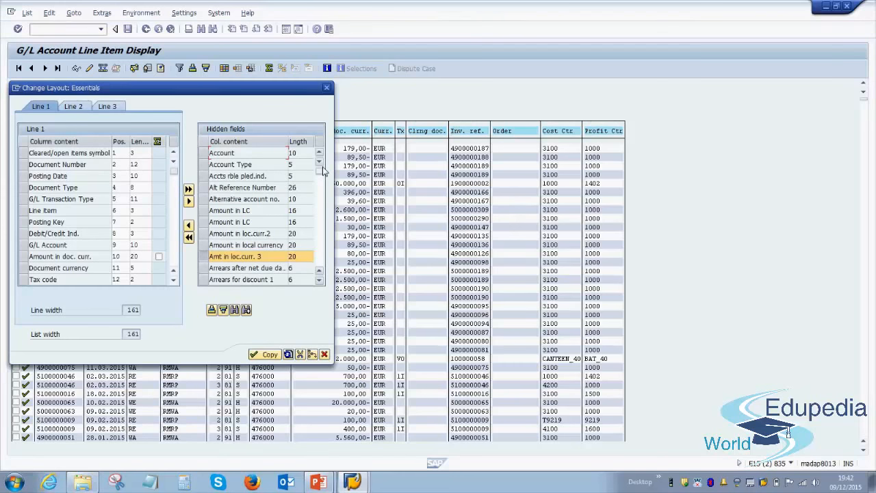
ctrl+click(203, 233)
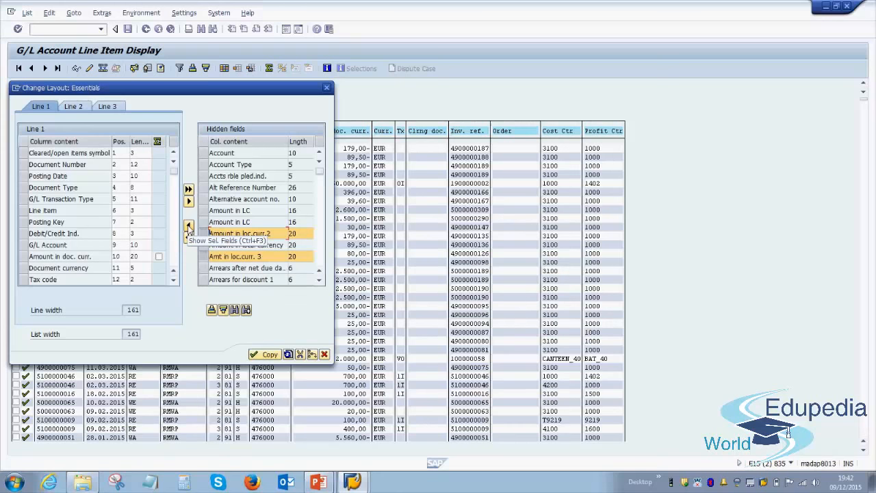
click(188, 226)
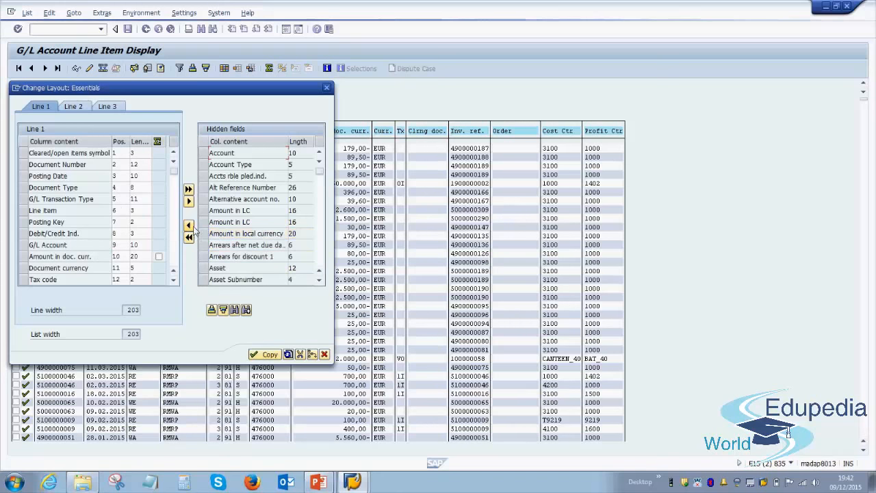
- Hide the Order, Cost Center and Profit Center columns and apply the changed layout to the line item list
click(174, 239)
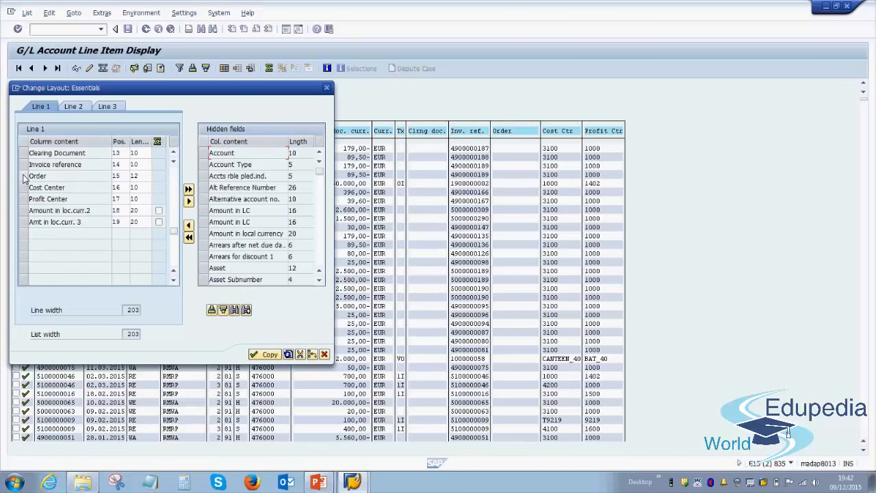
drag(24, 179, 24, 189)
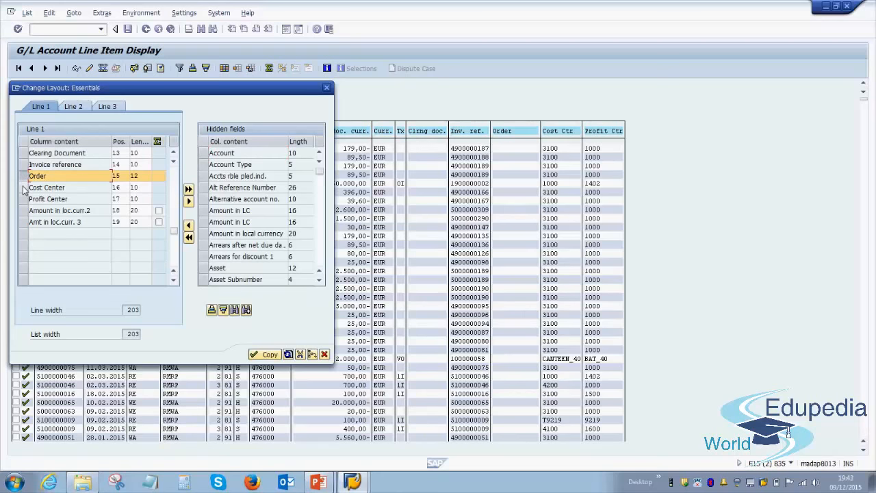
click(22, 198)
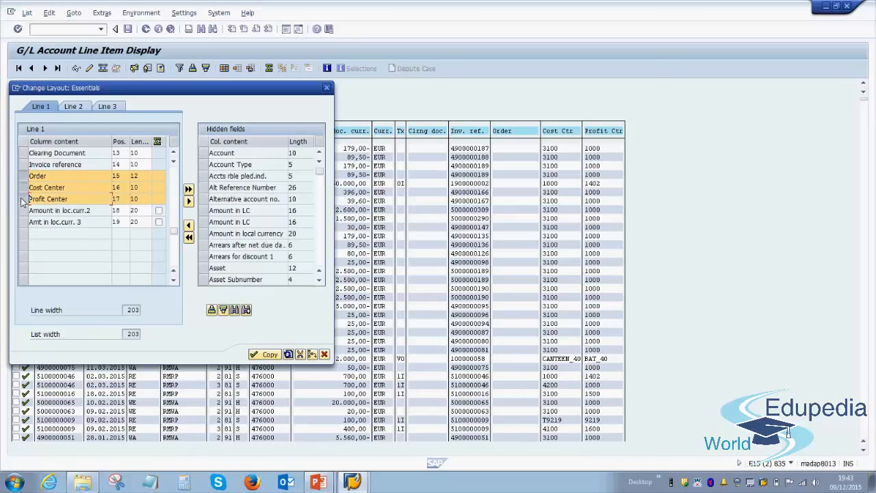
click(188, 202)
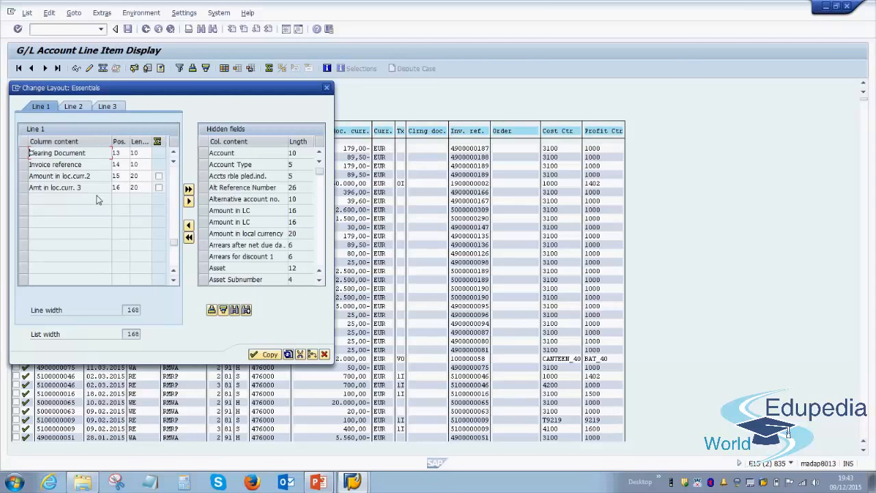
click(266, 359)
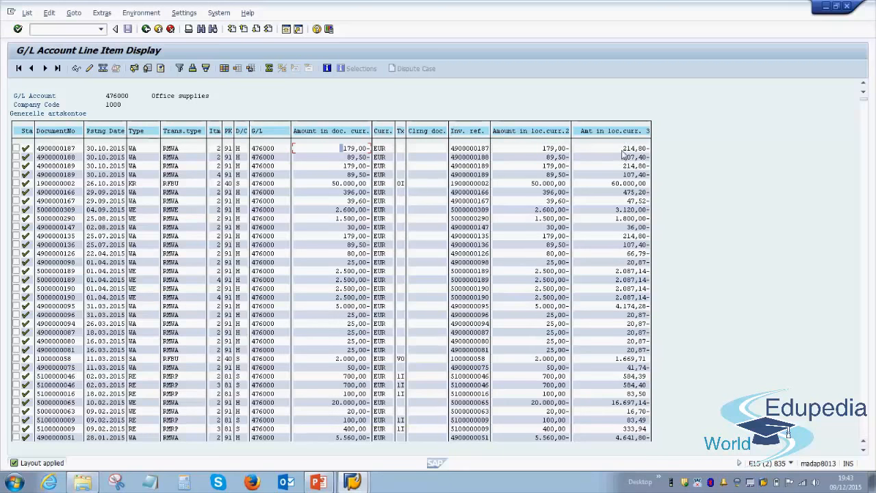
- Check the newest line item's amount in the Amt in loc.curr. 3 column
drag(619, 149, 652, 155)
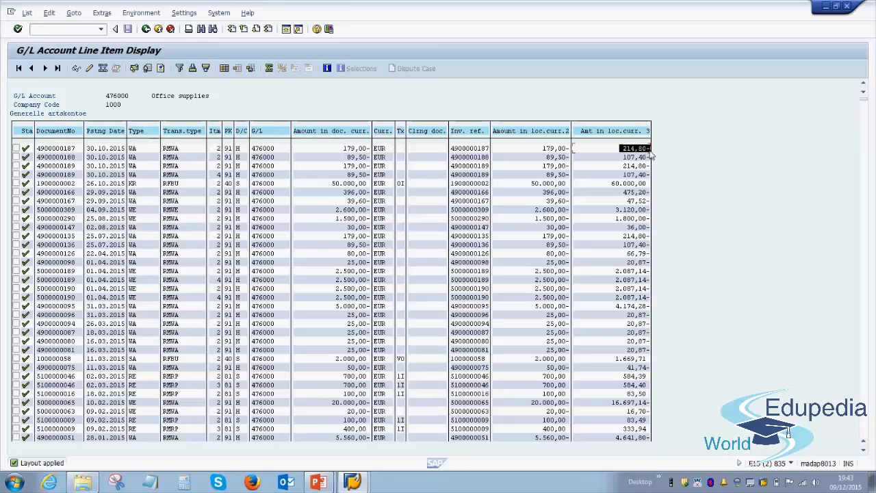
click(653, 148)
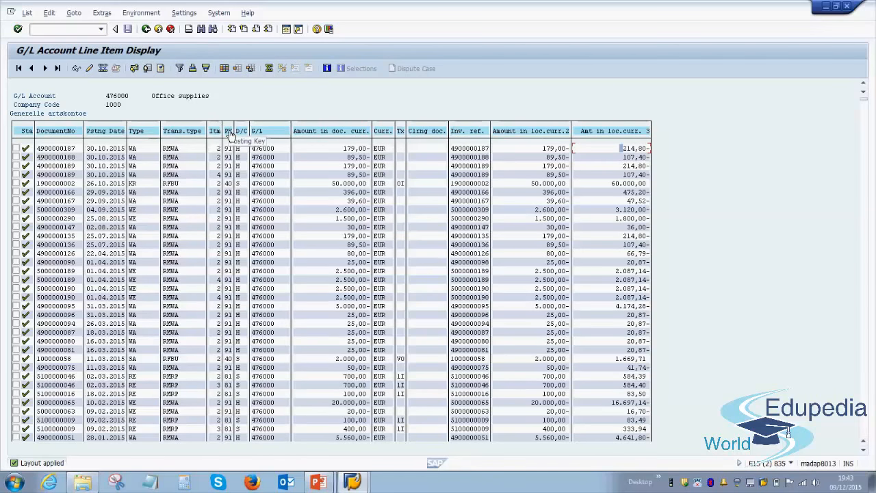
- Switch to the PowerPoint slide show, advance to the Display Vendor Master slide and return to SAP
key(alt+Tab)
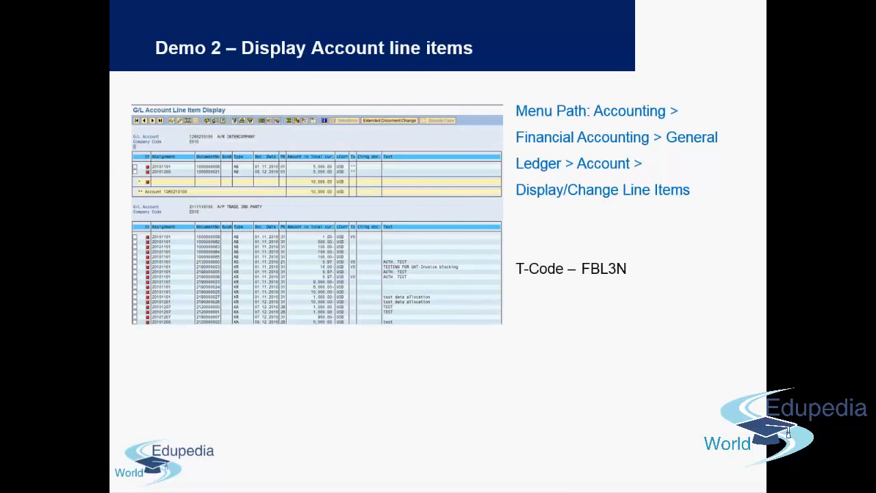
key(Right)
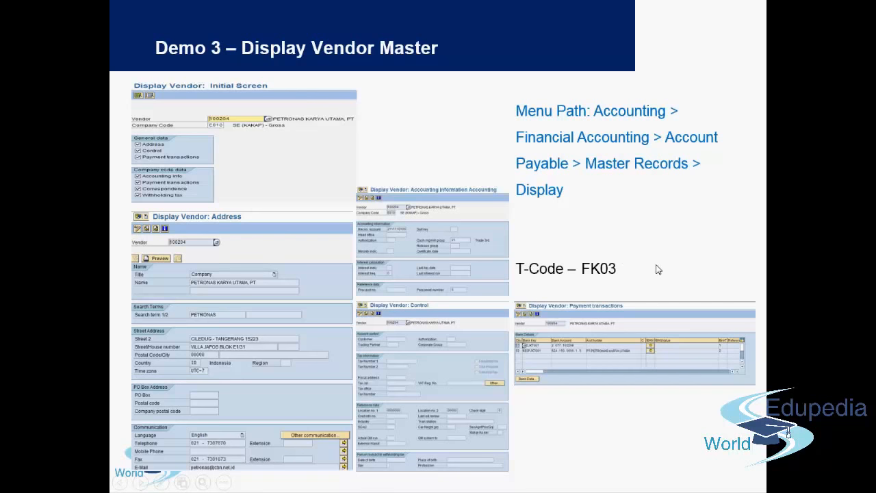
key(alt+Tab)
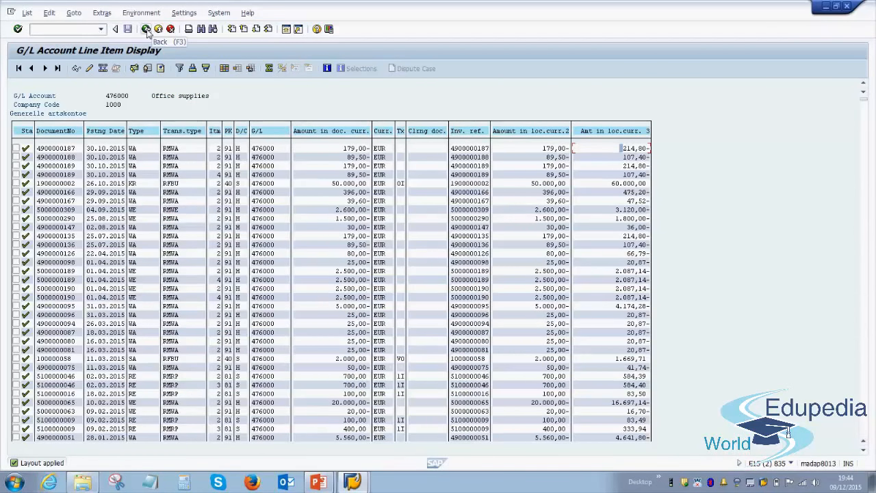
- Leave the line item list and start the vendor display transaction with /NFK03
click(77, 29)
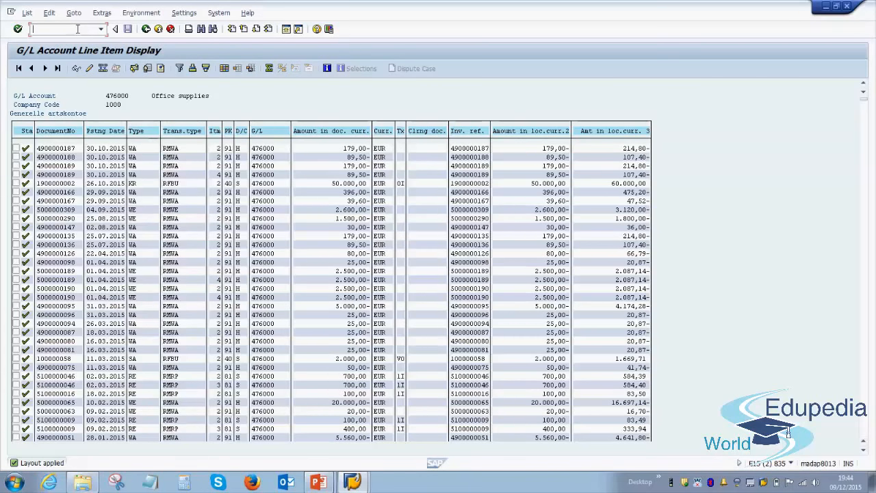
text(/N)
text(FK03)
key(shift+Right)
key(shift+Right)
key(shift+Right)
key(shift+Right)
key(Right)
key(Return)
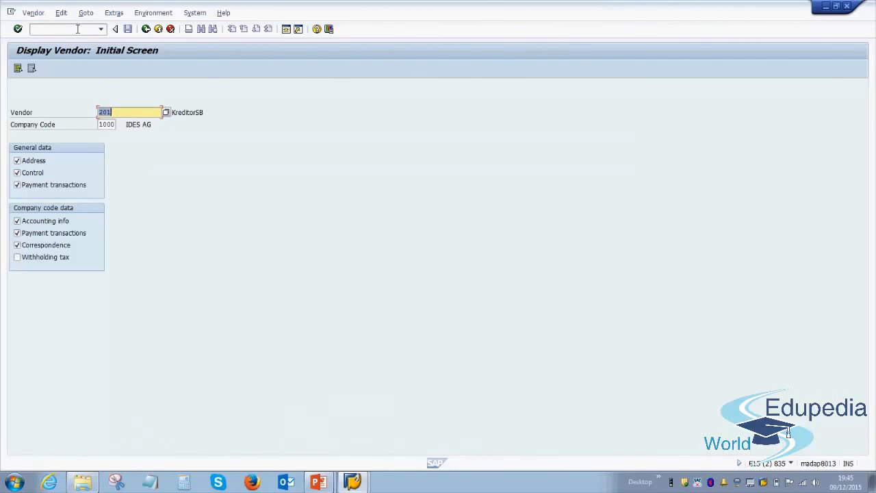
- Keep the preset vendor and company code 1000, select all available data views and clear every view selection
click(151, 114)
click(108, 125)
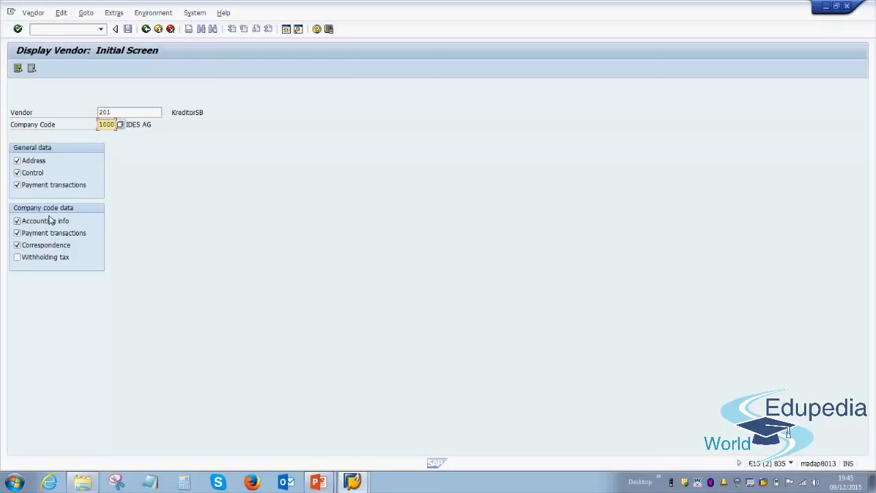
click(18, 70)
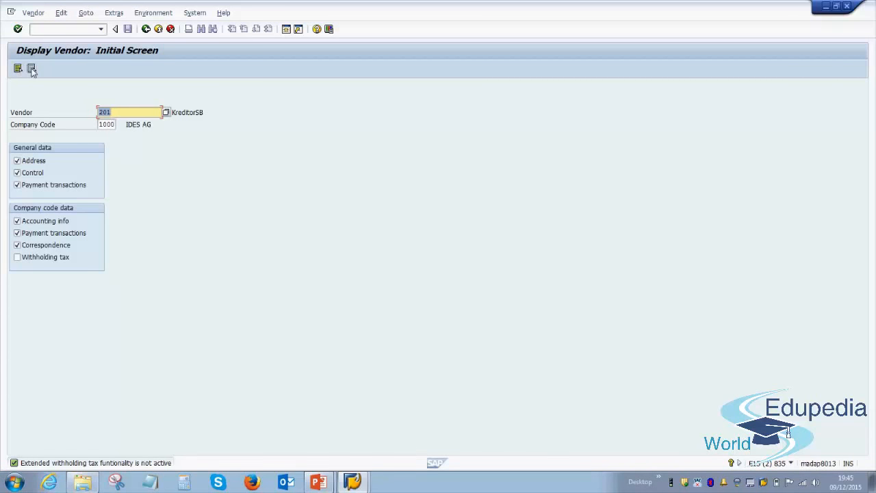
click(32, 69)
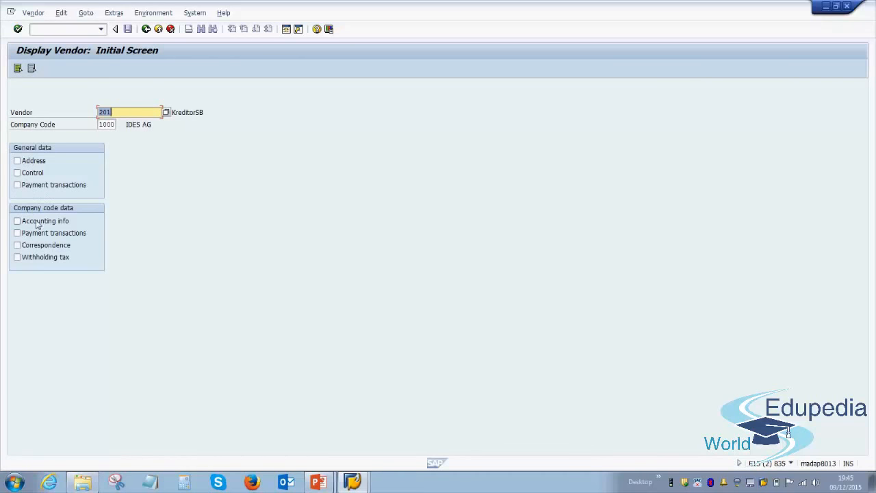
- Select Address, Control, Accounting info, Correspondence and both Payment transactions views, and display the vendor master record
click(17, 161)
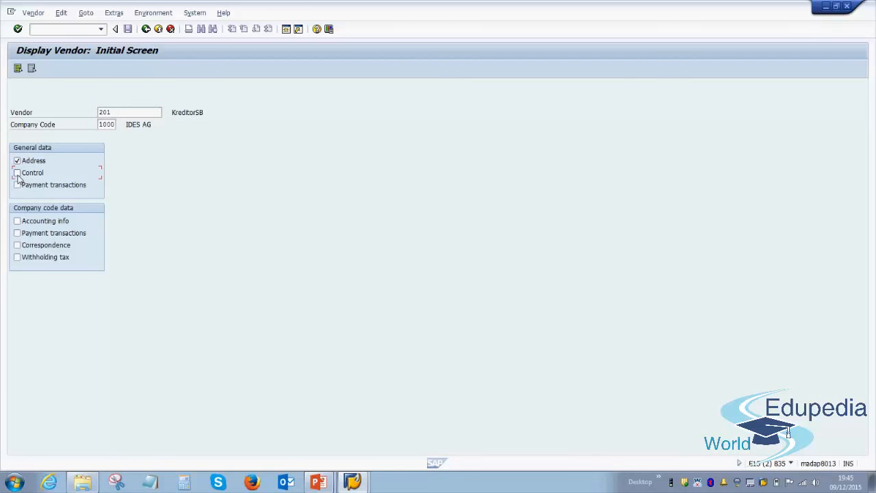
click(17, 173)
click(17, 185)
click(17, 221)
click(17, 233)
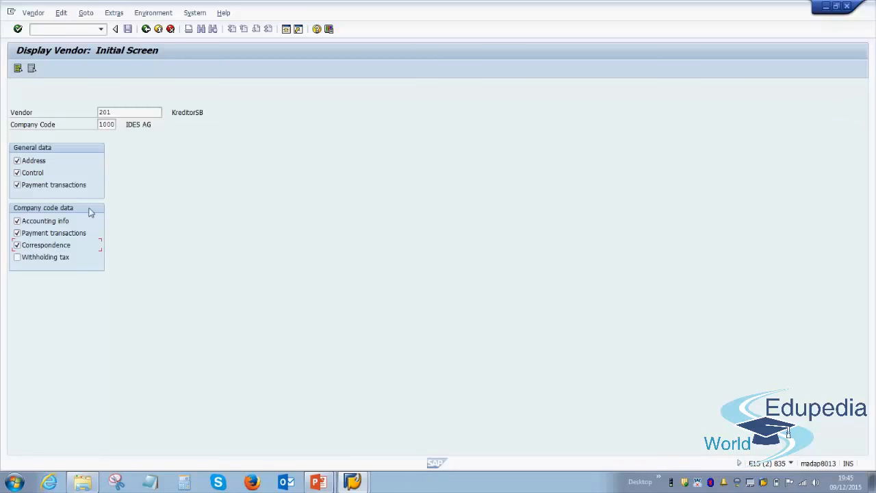
click(18, 29)
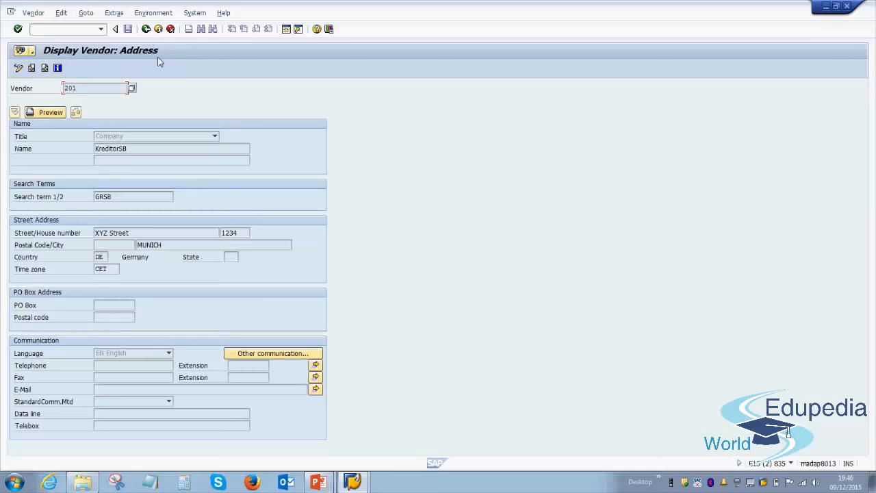
- Examine the vendor's name, street, house number, postal code and city on the address screen
click(145, 149)
click(149, 233)
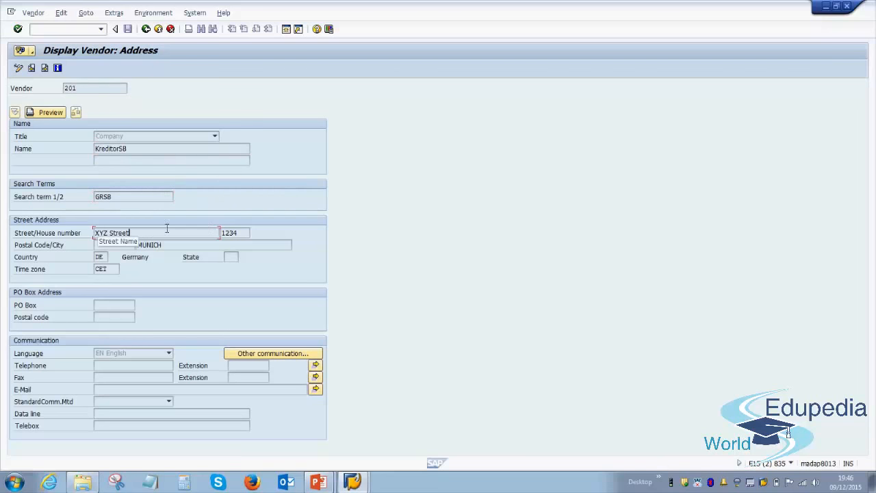
click(244, 232)
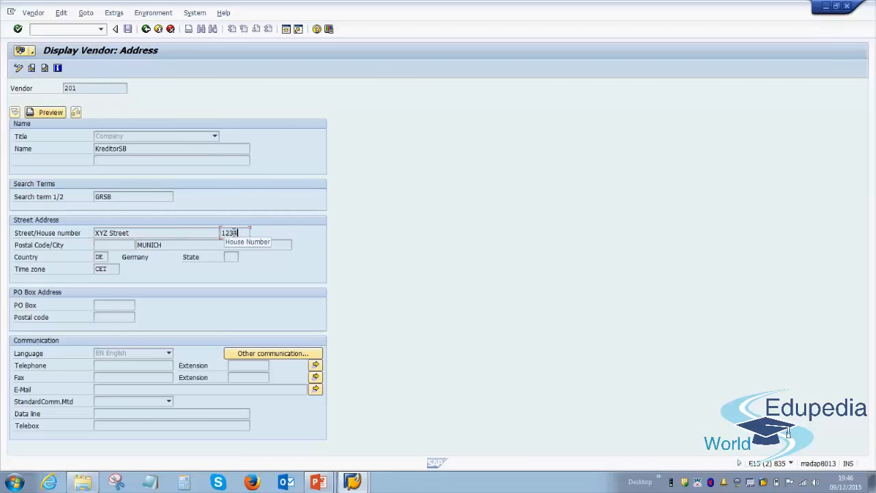
click(105, 246)
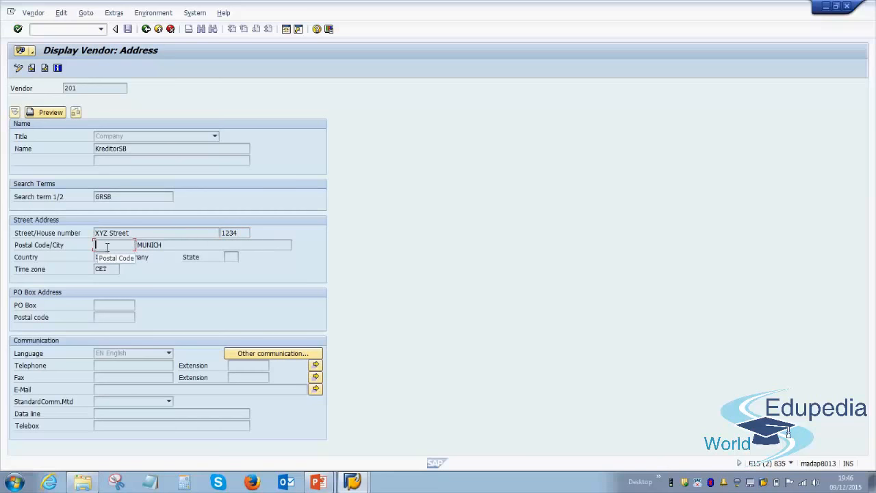
click(188, 248)
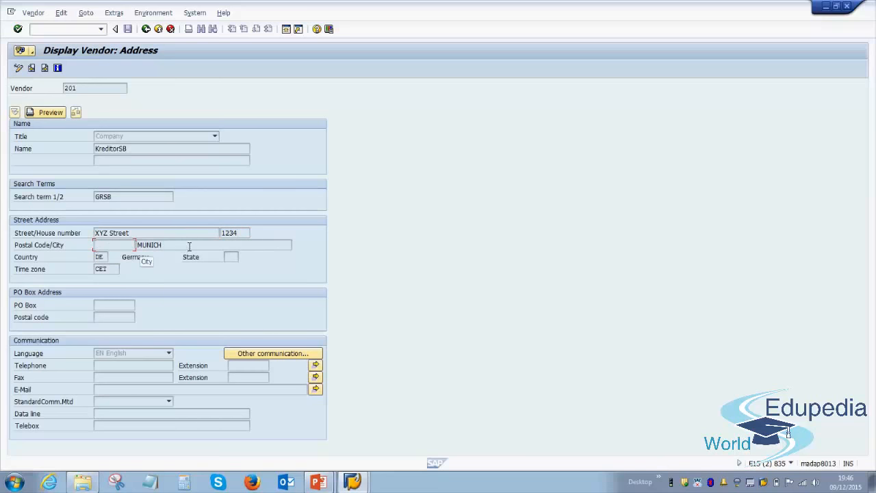
- Examine the country, state and time zone in the vendor's street address
click(103, 256)
click(230, 257)
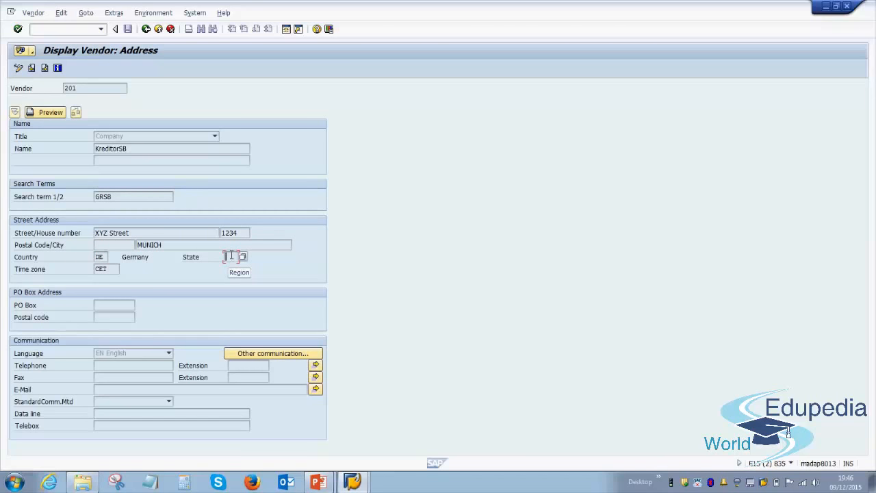
click(115, 269)
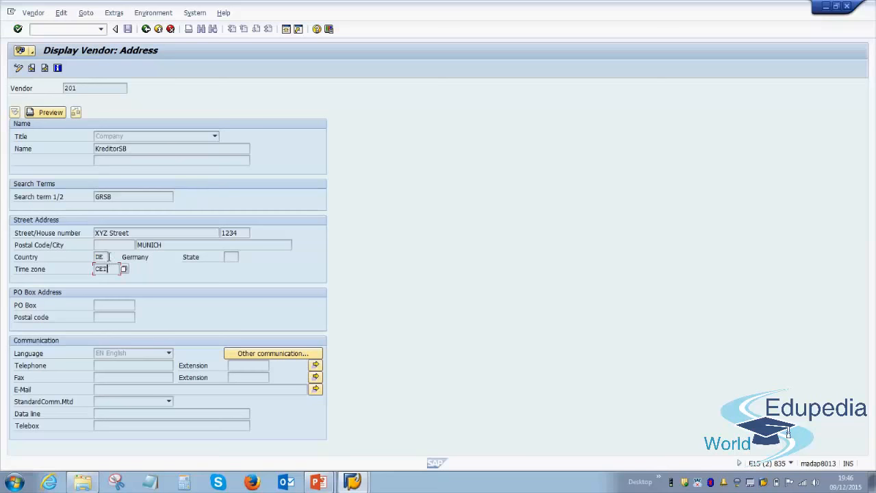
click(102, 257)
- Display the vendor's Control view and examine the VAT registration number in the tax information
click(45, 70)
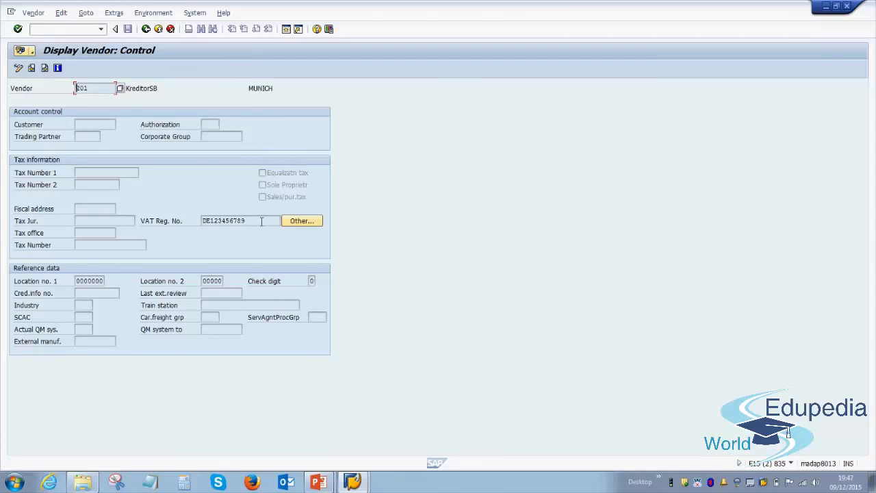
drag(260, 221, 202, 220)
click(201, 221)
- Advance past the bank details to the Accounting information view and examine the company code, vendor, reconciliation account and interest indicator
click(44, 69)
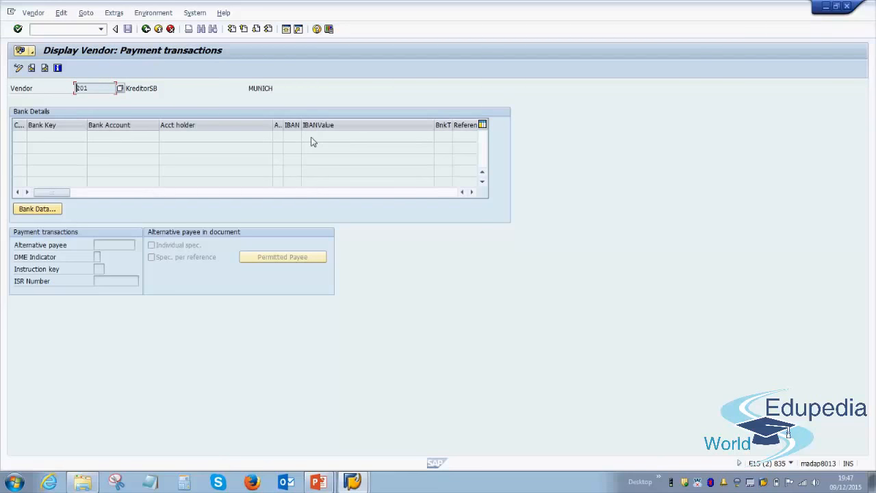
click(45, 69)
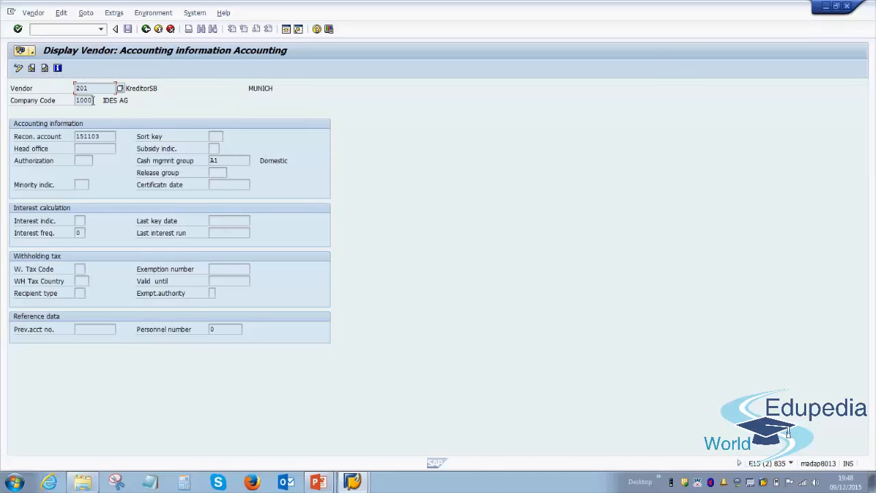
click(93, 100)
click(90, 89)
click(104, 133)
click(80, 220)
- Display the Payment transactions Accounting view and check the SEPA Credit transfer and International Check entries in the payment methods list
click(45, 68)
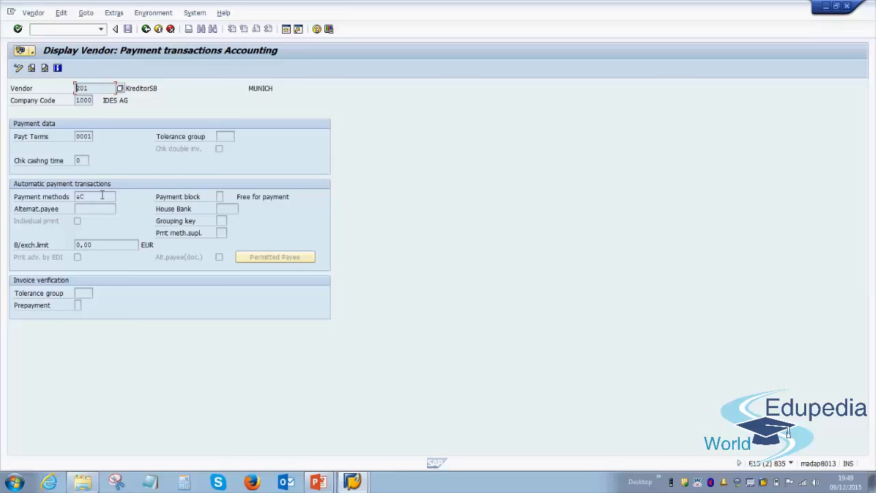
click(101, 196)
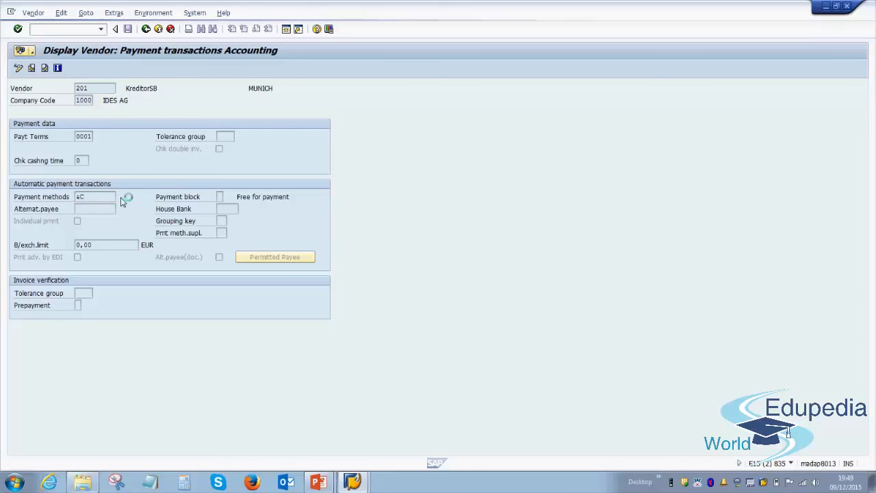
click(120, 197)
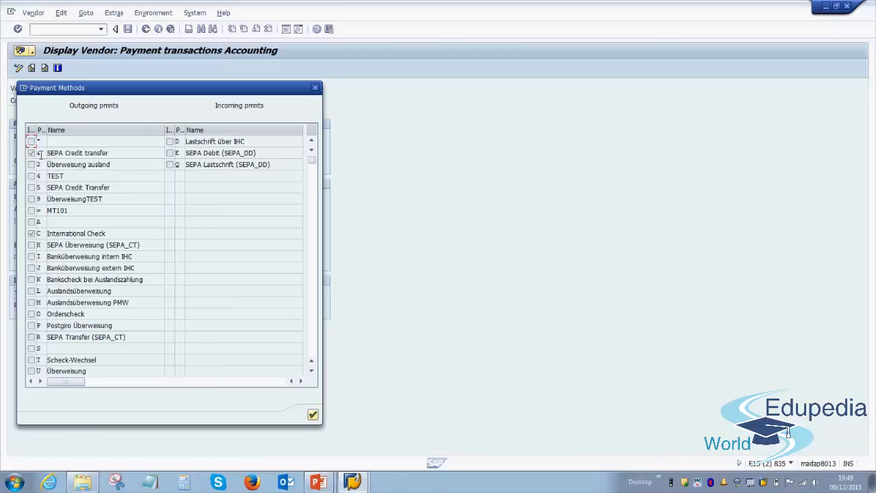
click(125, 154)
click(116, 233)
click(315, 88)
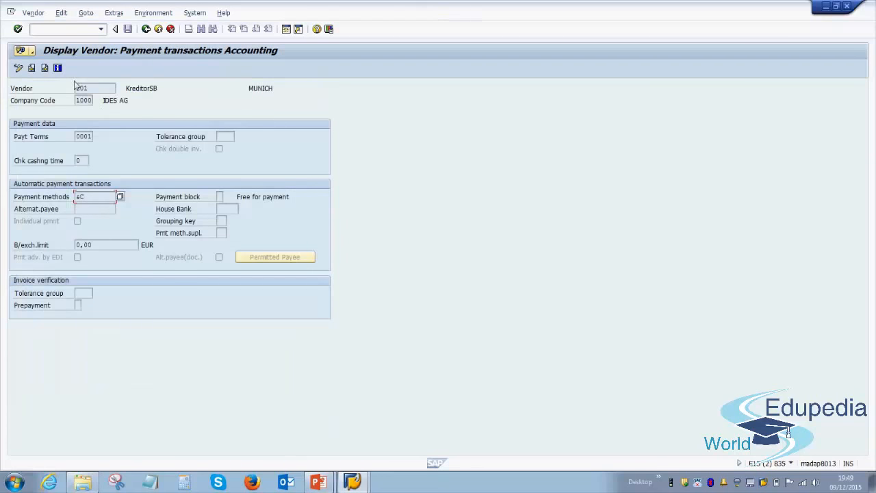
- Display the Correspondence Accounting view, examine the accounting clerk and account memo fields, and switch to the PowerPoint slide show
click(46, 68)
click(45, 68)
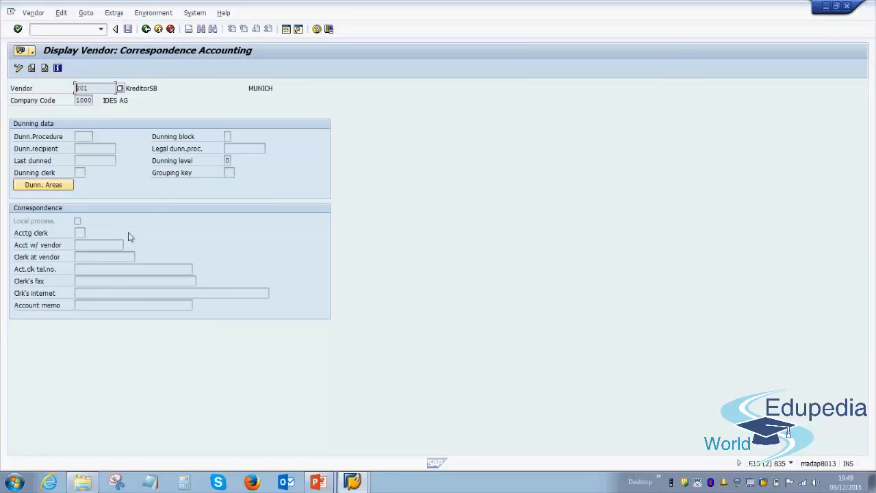
click(83, 232)
click(96, 303)
key(alt+Tab)
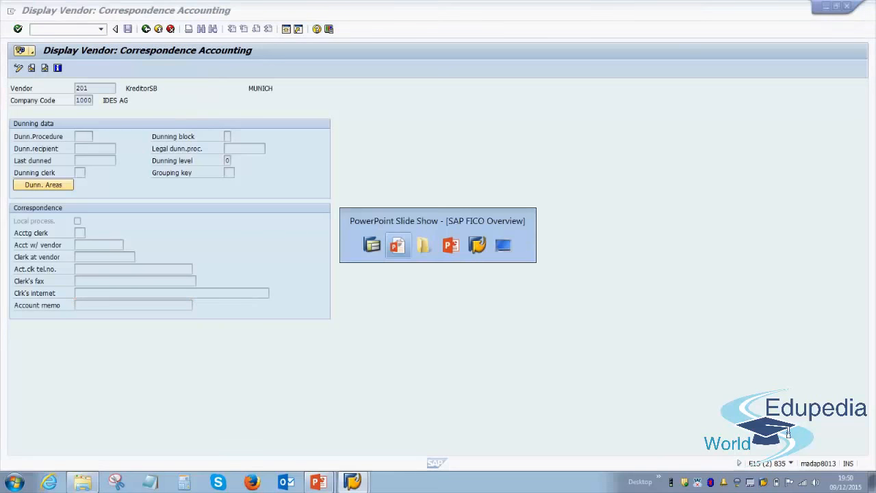